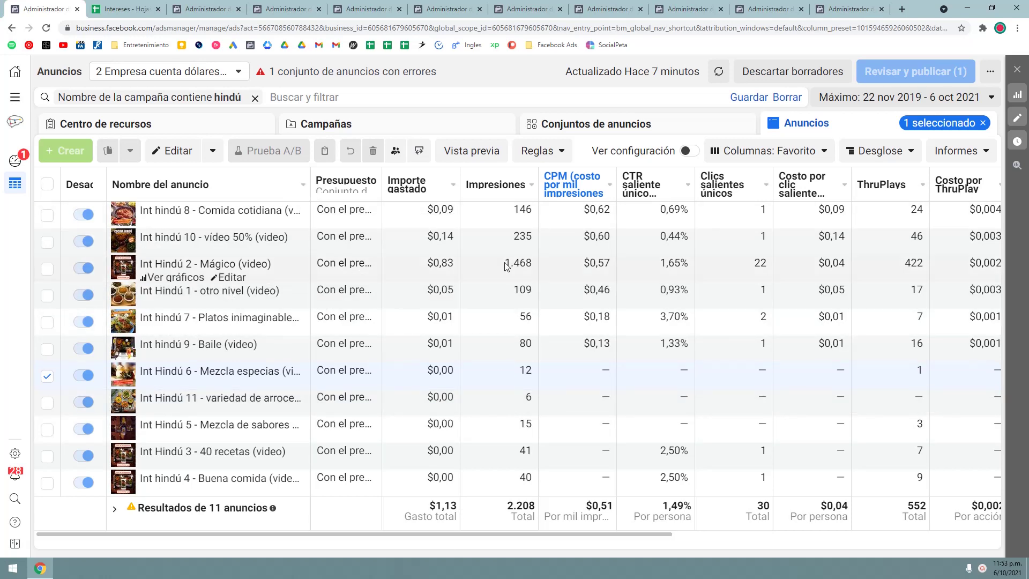
Review the hindú campaign's results at campaign, ad and ad set level
left_click(357, 126)
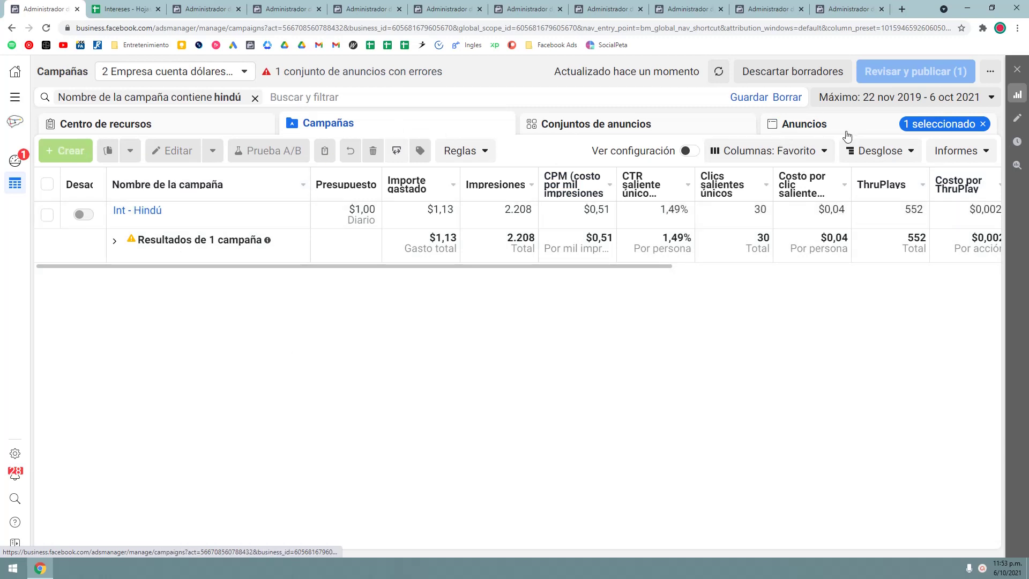
left_click(811, 131)
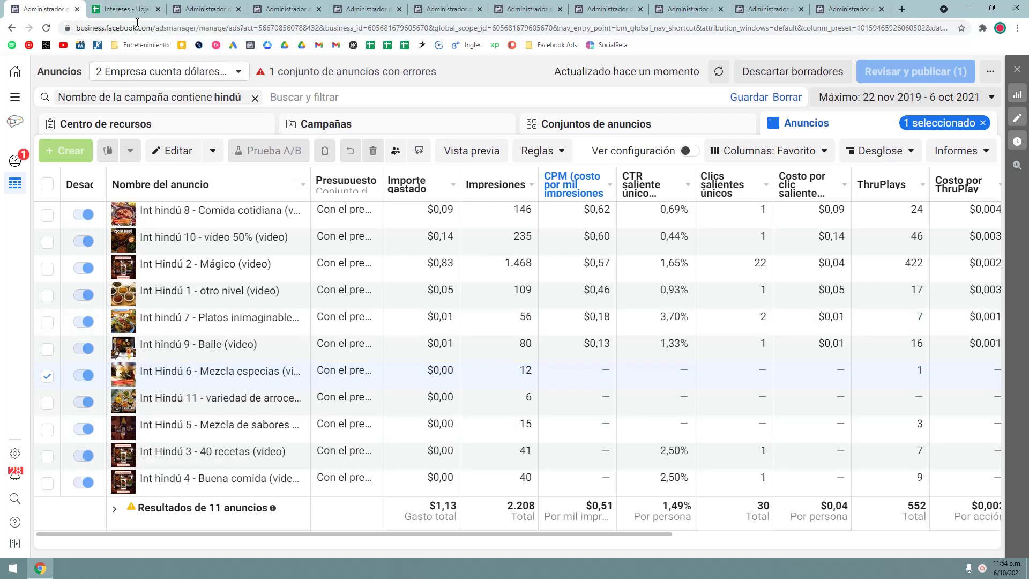
left_click(410, 129)
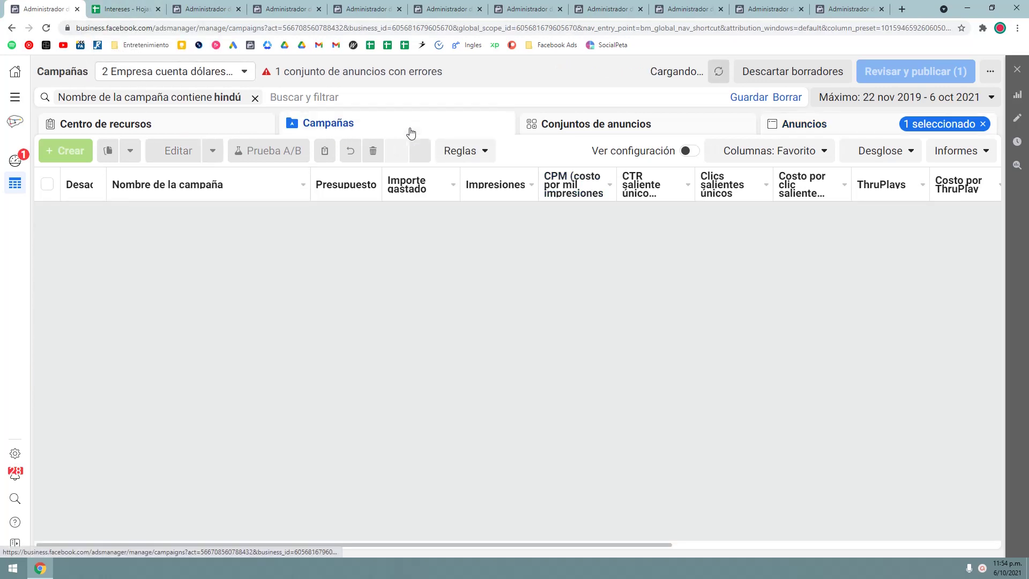
left_click(606, 127)
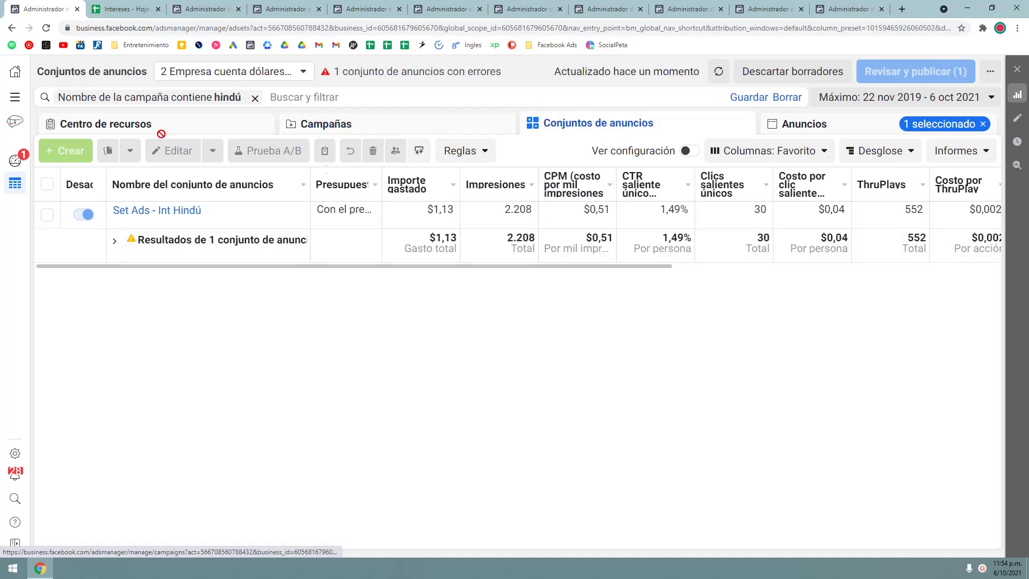
Switch to the Intereses spreadsheet and fill the Gastronomía del norte de la India and Gastronomía del sur de la India cells light blue
left_click(106, 6)
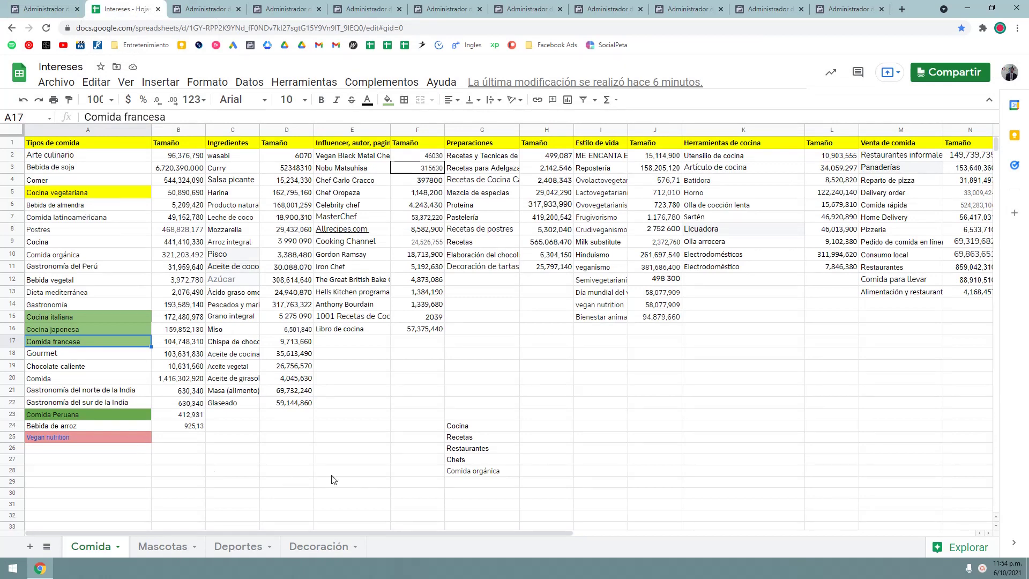
left_click(335, 437)
left_click_drag(121, 391, 123, 404)
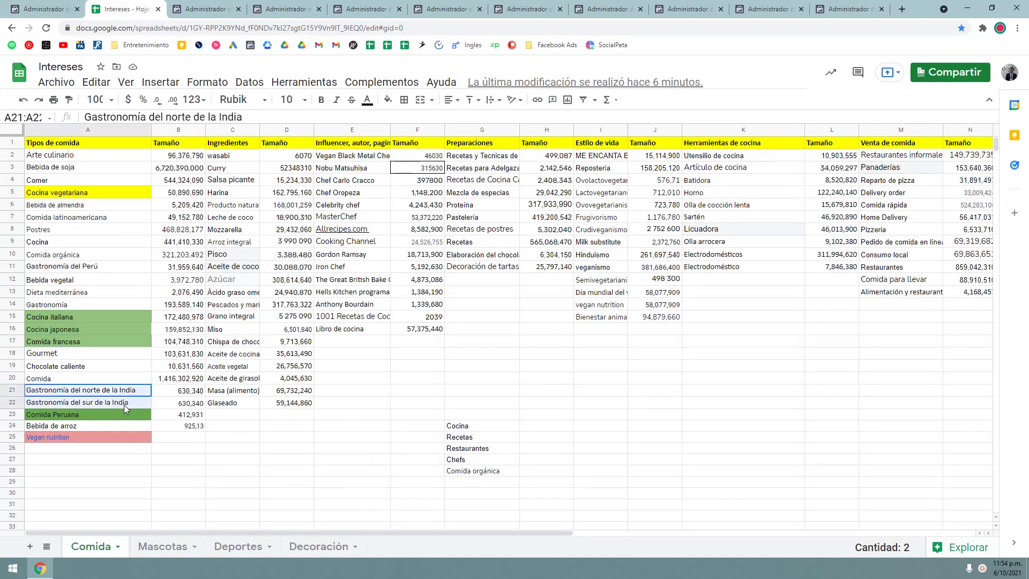
left_click(388, 99)
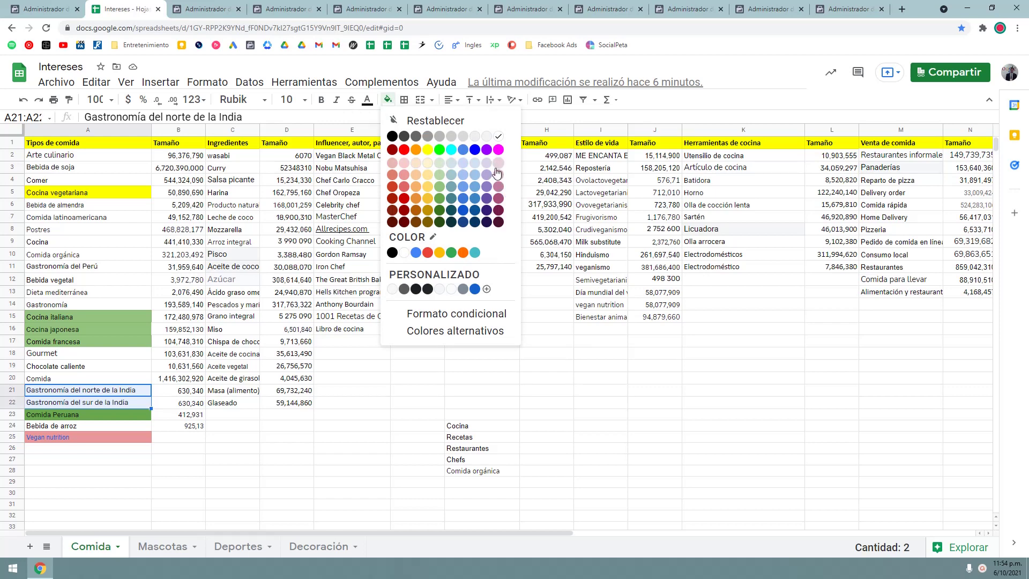
left_click(477, 179)
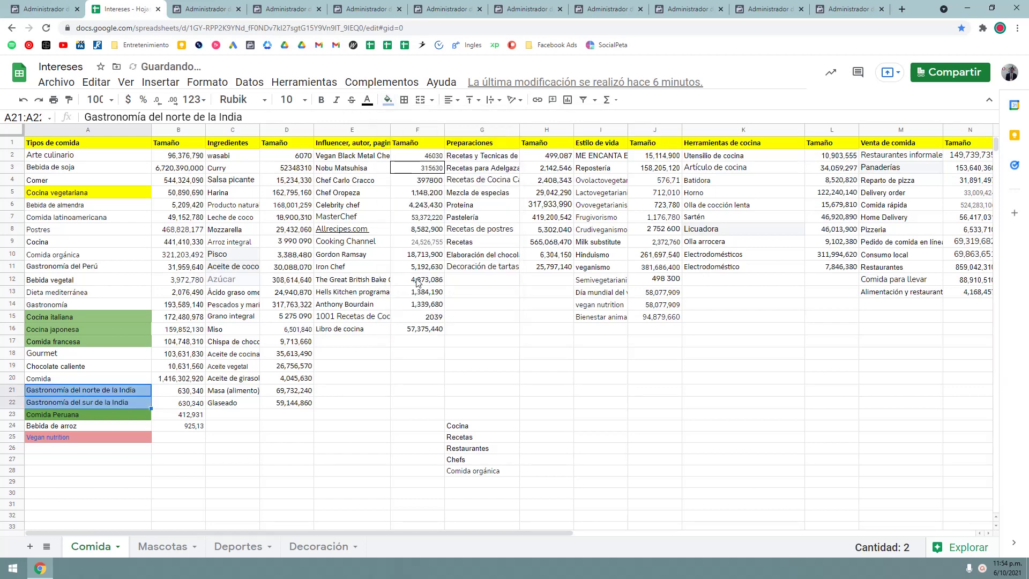
left_click(327, 416)
Compare the audience sizes of the two India gastronomy interests with those of Cocina and Comida
left_click_drag(89, 390, 89, 401)
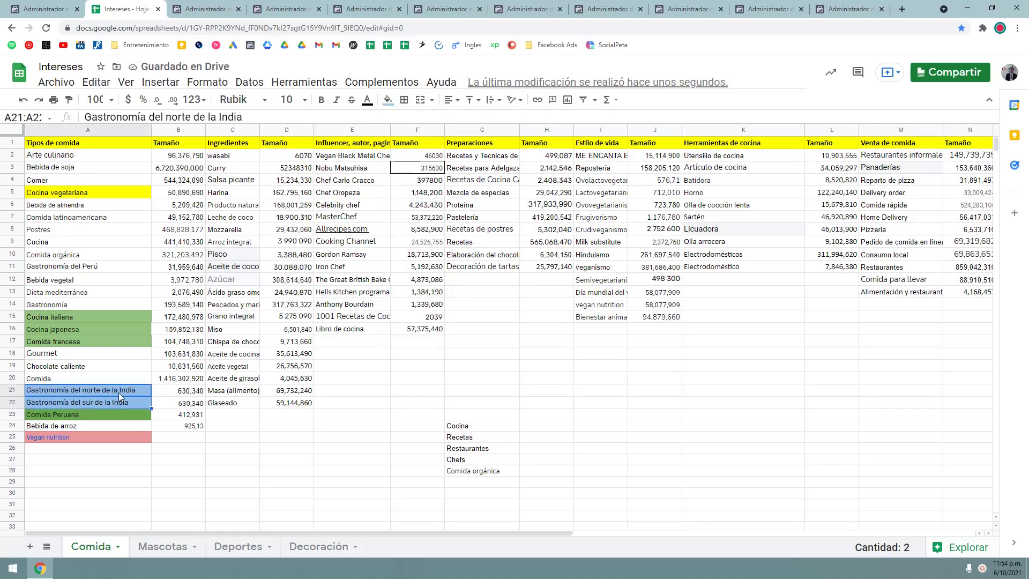
left_click(115, 392)
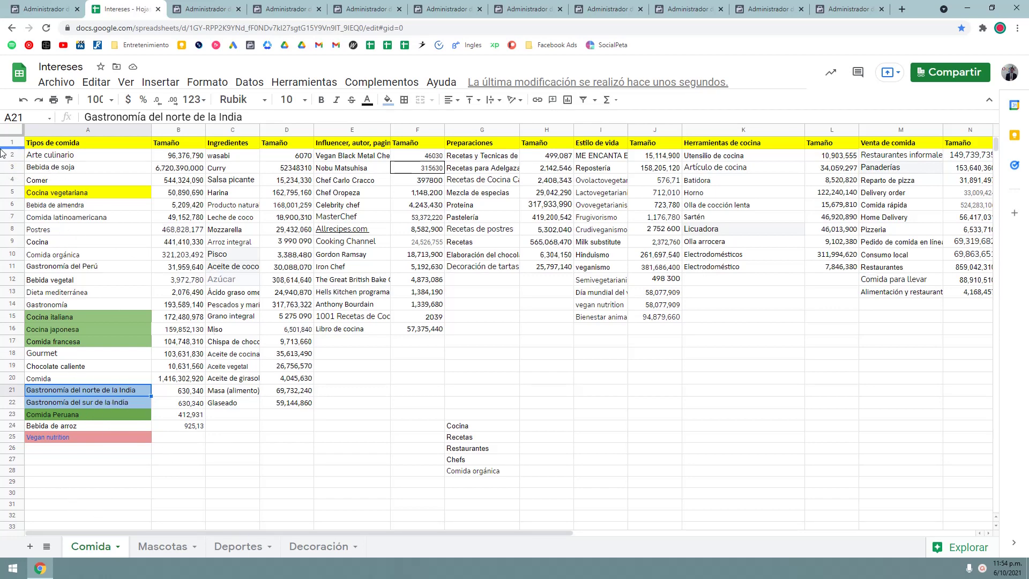
left_click(50, 243)
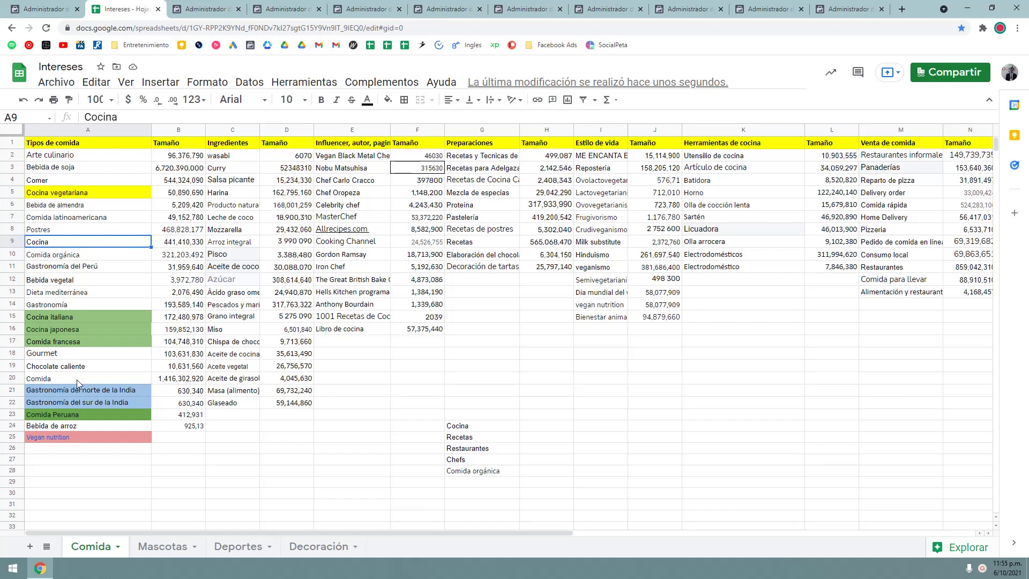
left_click(50, 380)
left_click(189, 380)
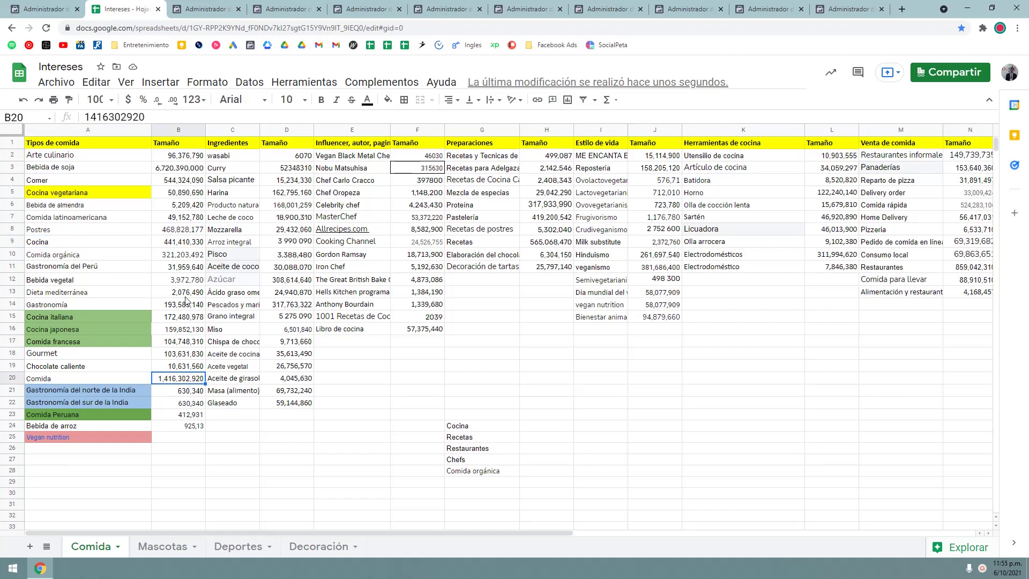
left_click(68, 245)
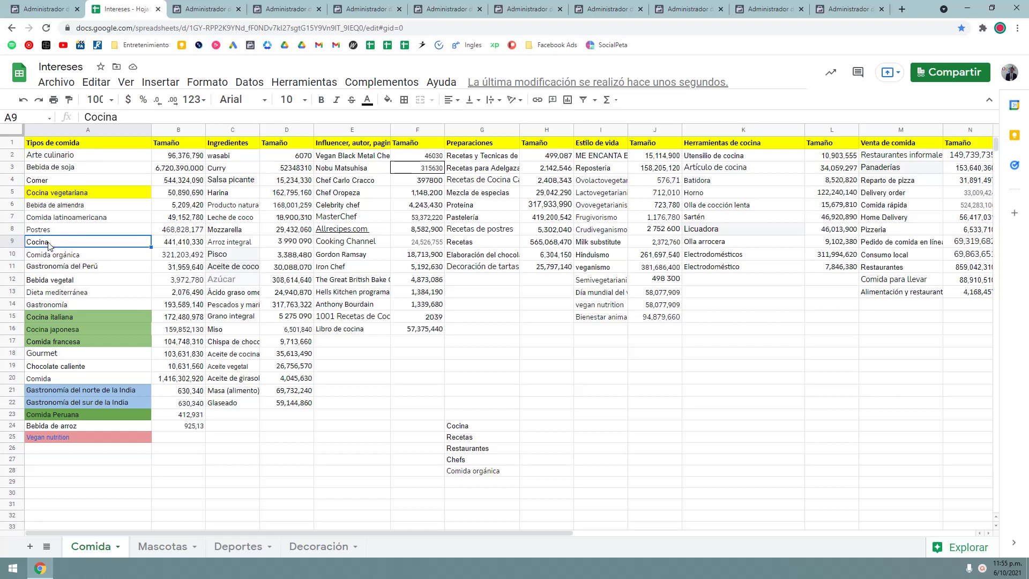
Switch to Ads Manager and display the individual ads of the hindú campaign
left_click(71, 7)
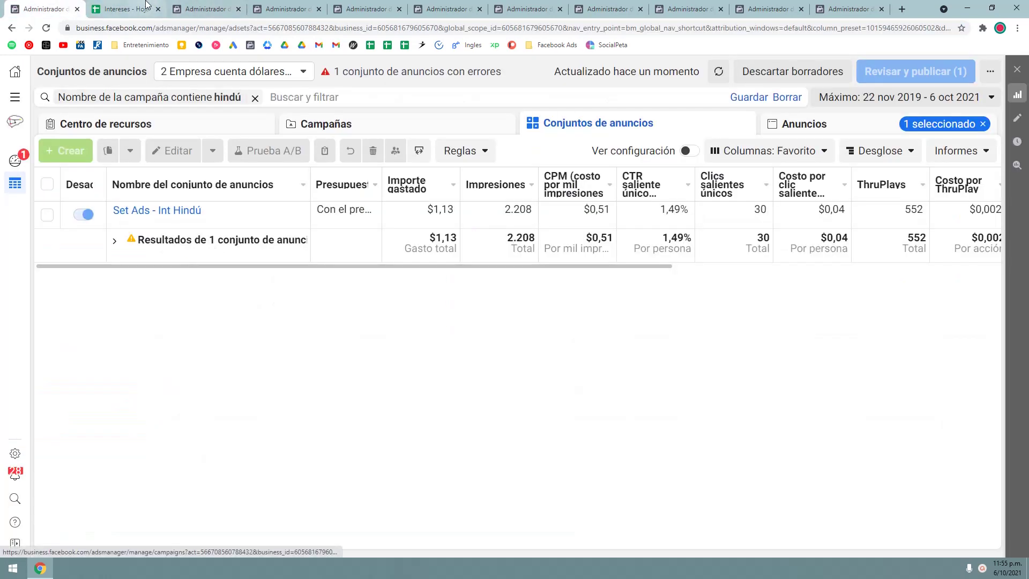
left_click(146, 6)
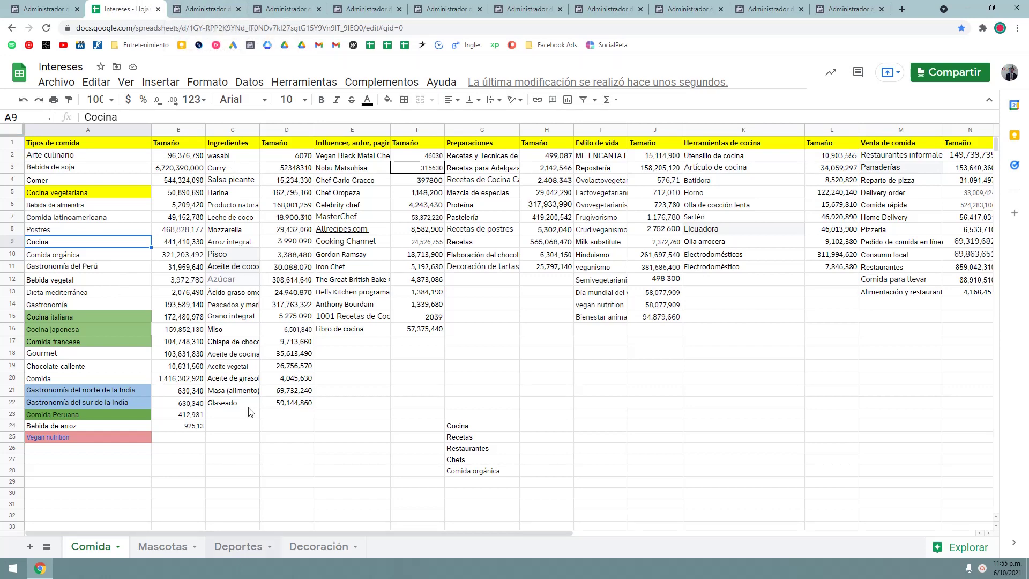
left_click(51, 8)
left_click(829, 126)
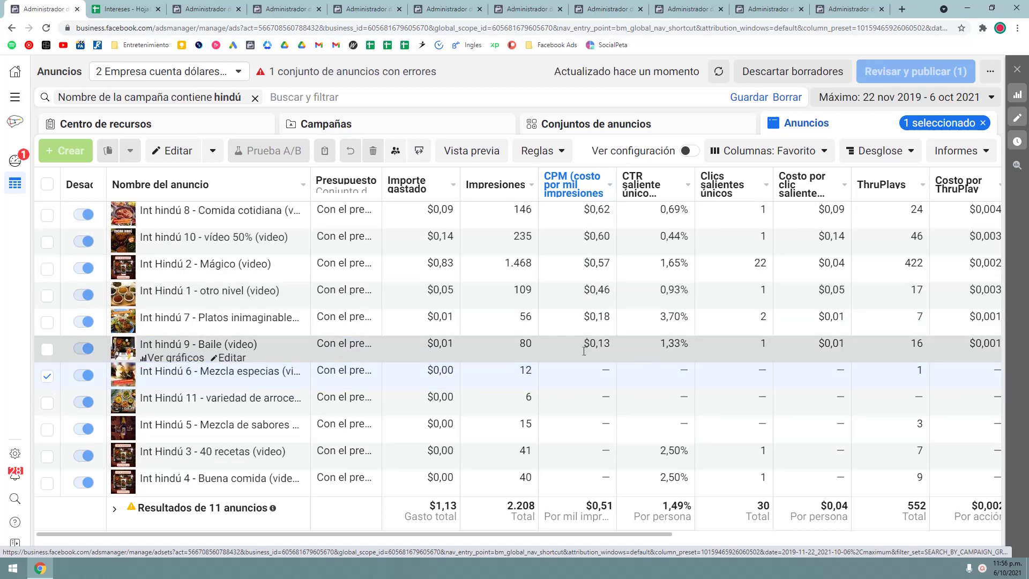
Examine the CPM, CTR and ThruPlays of the Int hindú 7 ad and look at the Int hindú 9 ad
triple_click(582, 317)
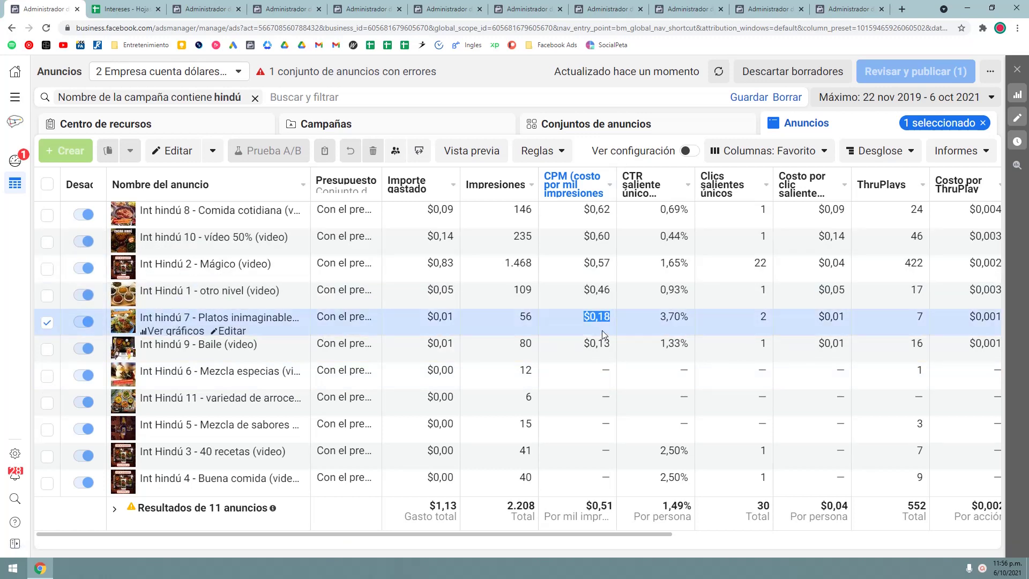
left_click(581, 316)
left_click(689, 318)
double_click(600, 318)
left_click(830, 319)
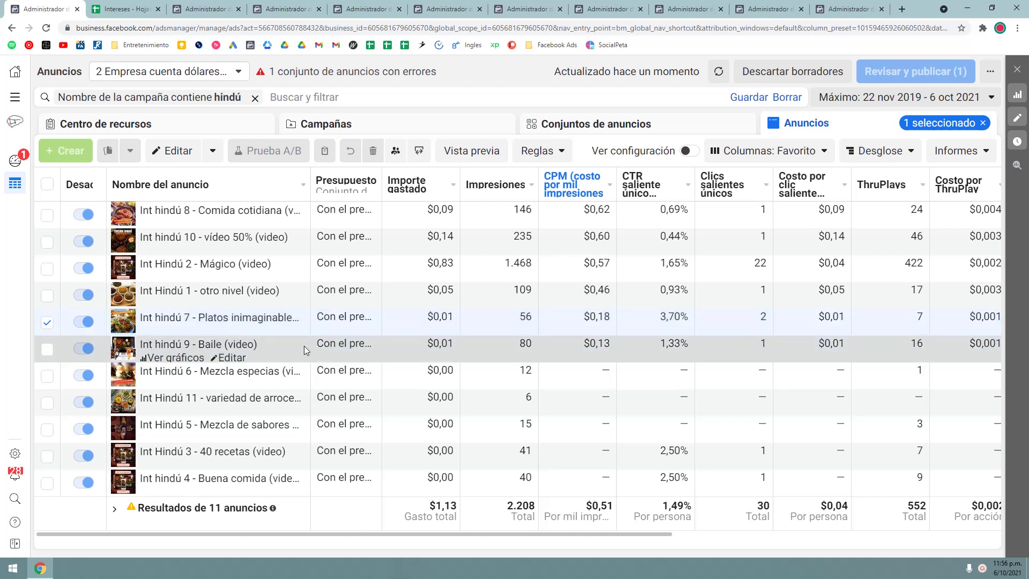
left_click(265, 343)
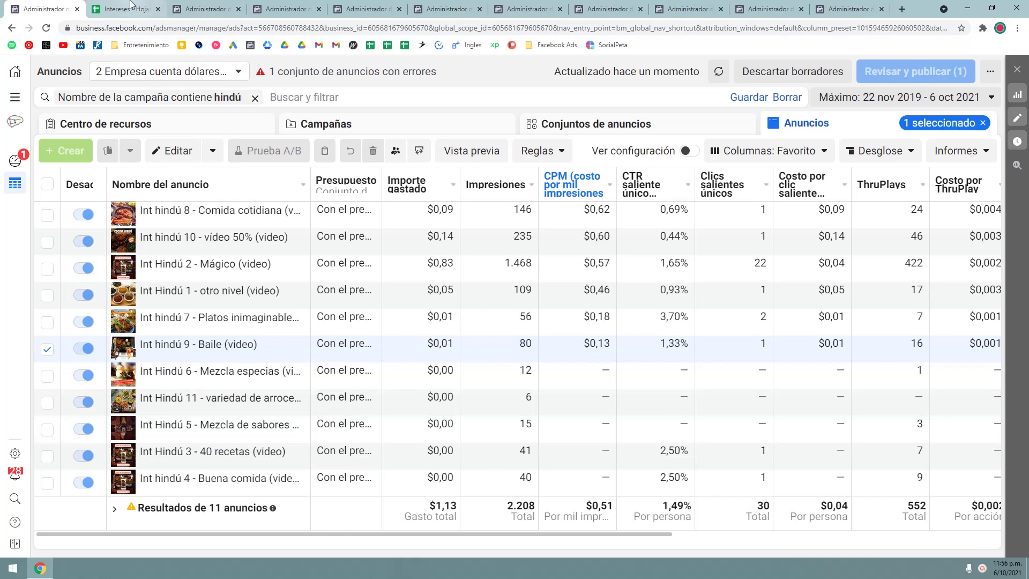
Check the Cocina vital ad sets in the peso account and examine the influencer and author interests with their sizes in the Intereses spreadsheet
left_click(206, 9)
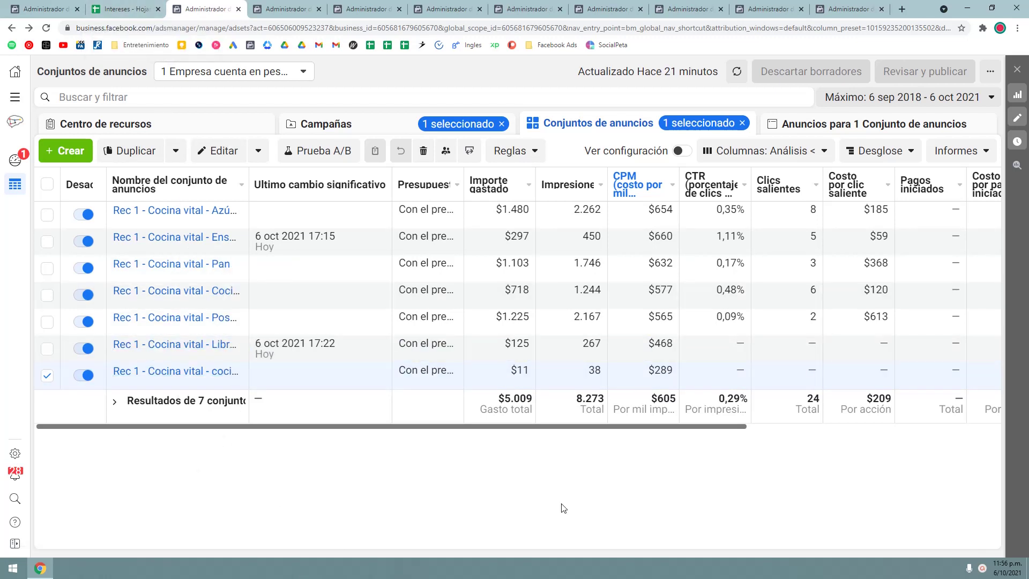
left_click(129, 8)
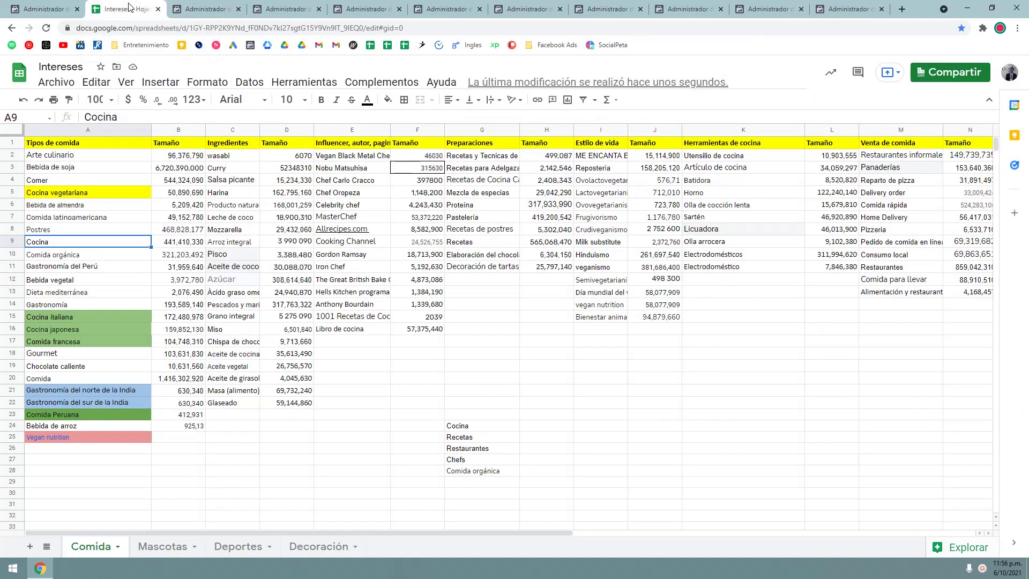
left_click(392, 321)
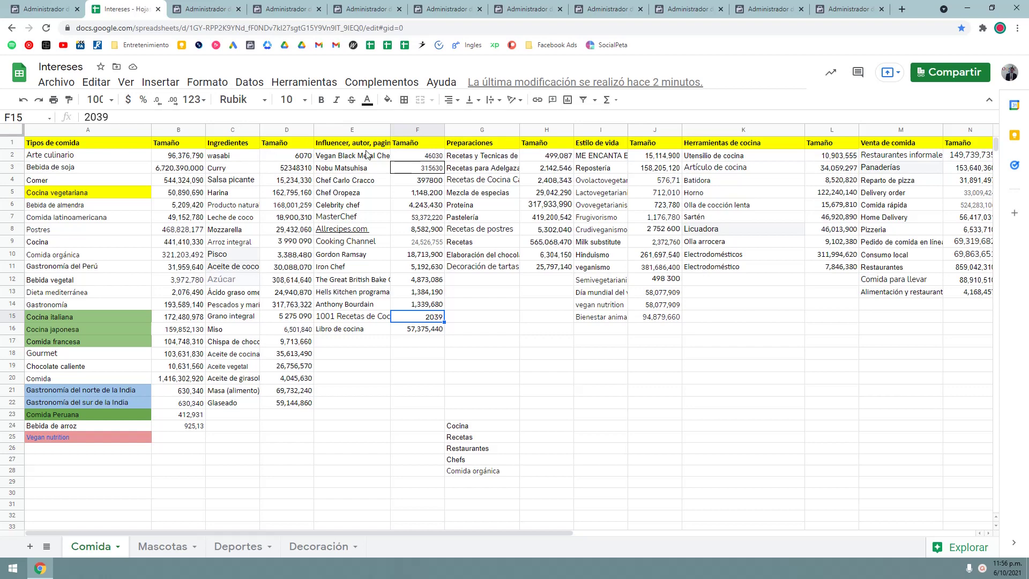
left_click(413, 461)
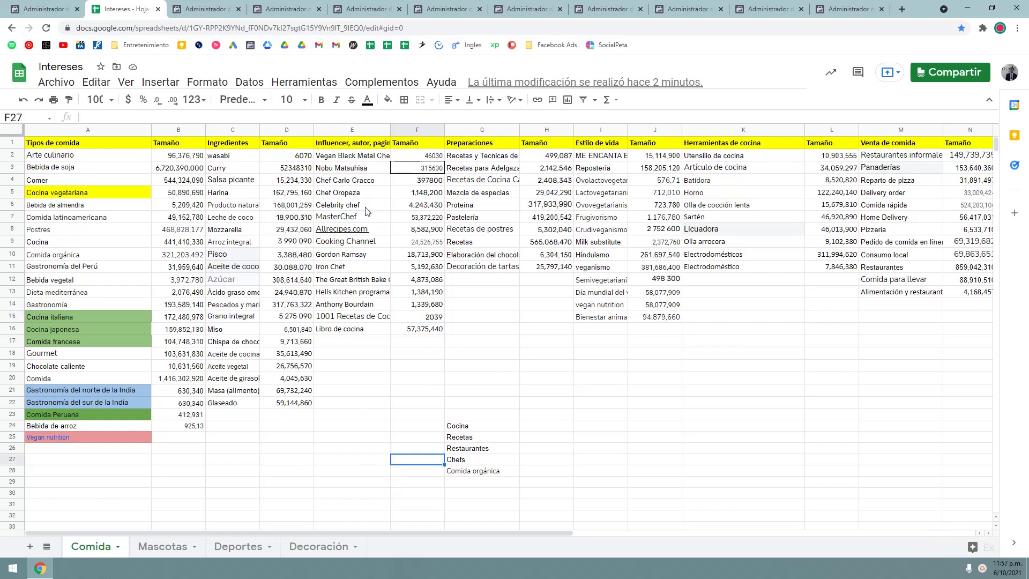
left_click_drag(347, 156, 364, 207)
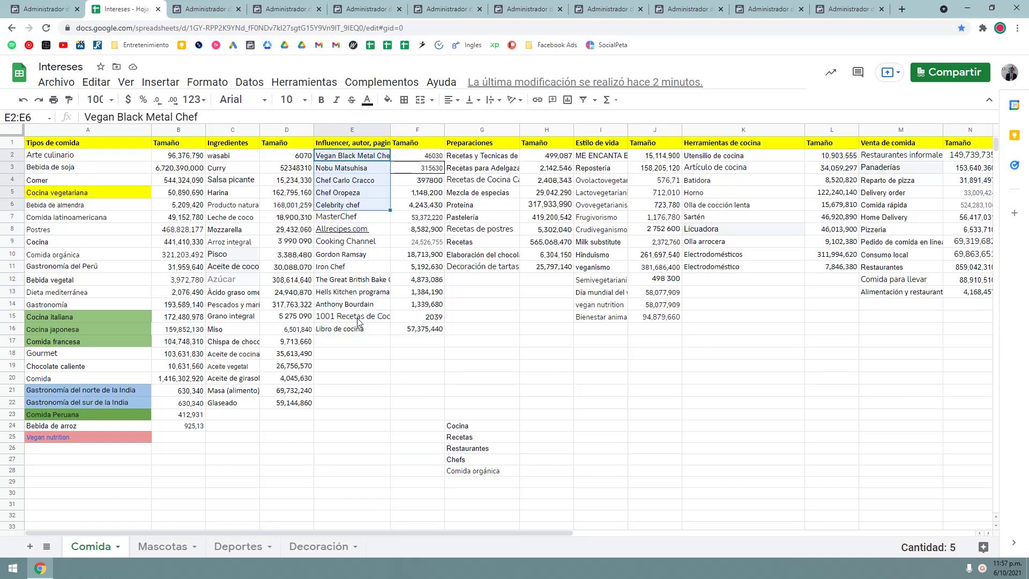
left_click(357, 320)
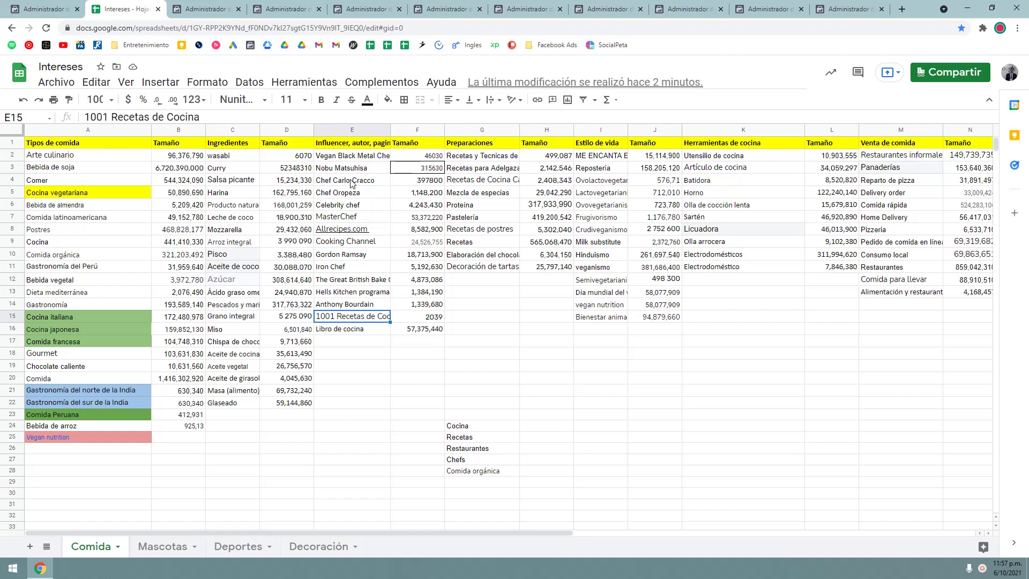
left_click_drag(352, 183, 352, 193)
left_click(346, 394)
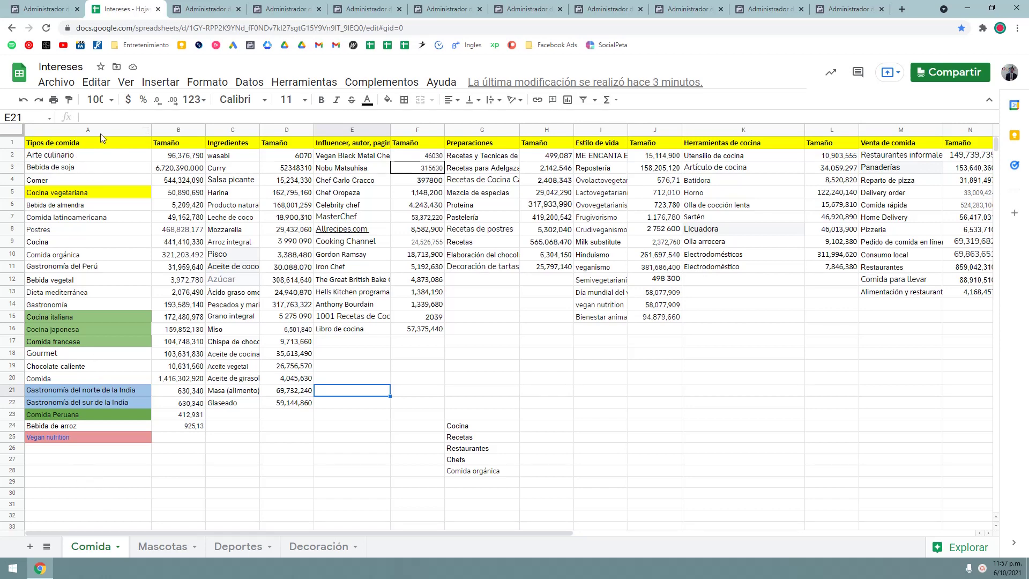
Examine the green interests Cocina italiana, Cocina japonesa, Comida francesa and Comida Peruana under Tipos de comida
left_click(69, 317)
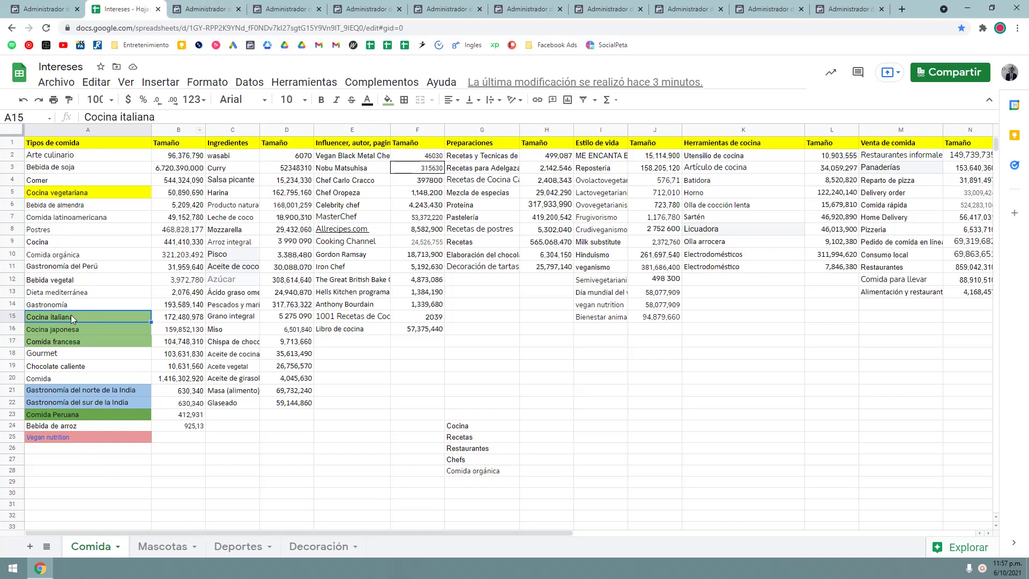
left_click(79, 330)
left_click(82, 342)
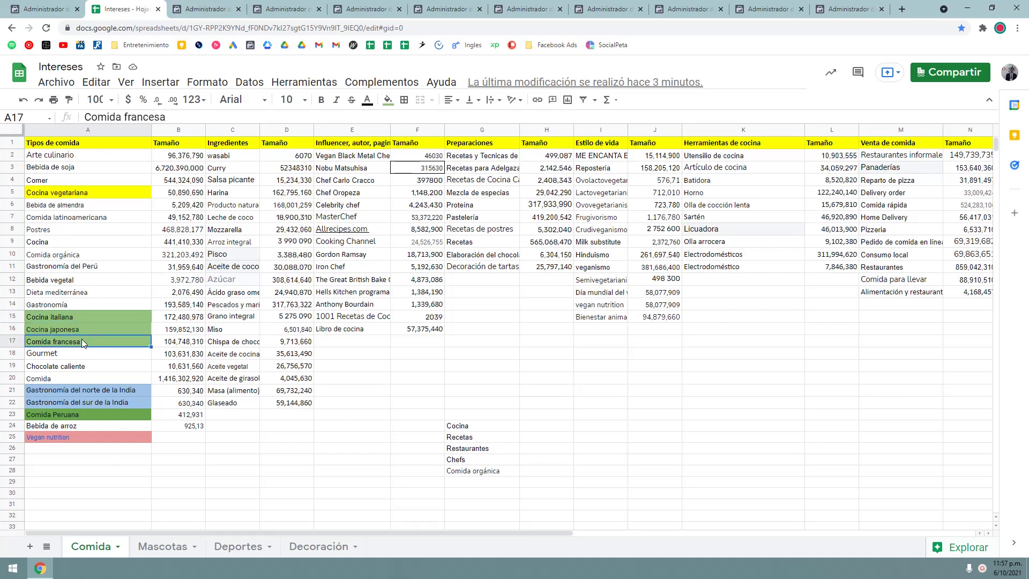
left_click(97, 411)
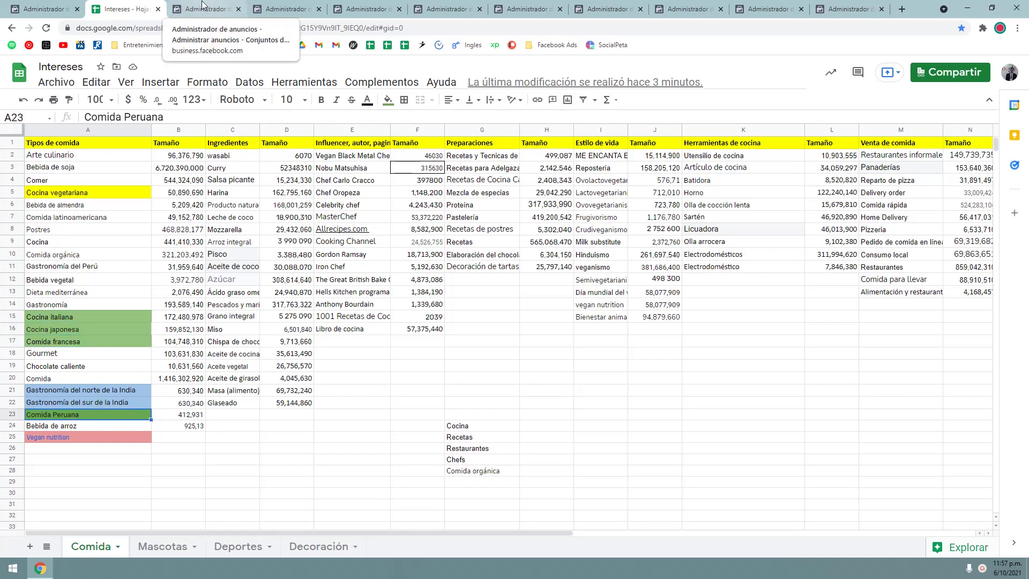
Switch to Ads Manager to check the Cocina vital ad sets against the interest list, and return to the Intereses spreadsheet
left_click(203, 7)
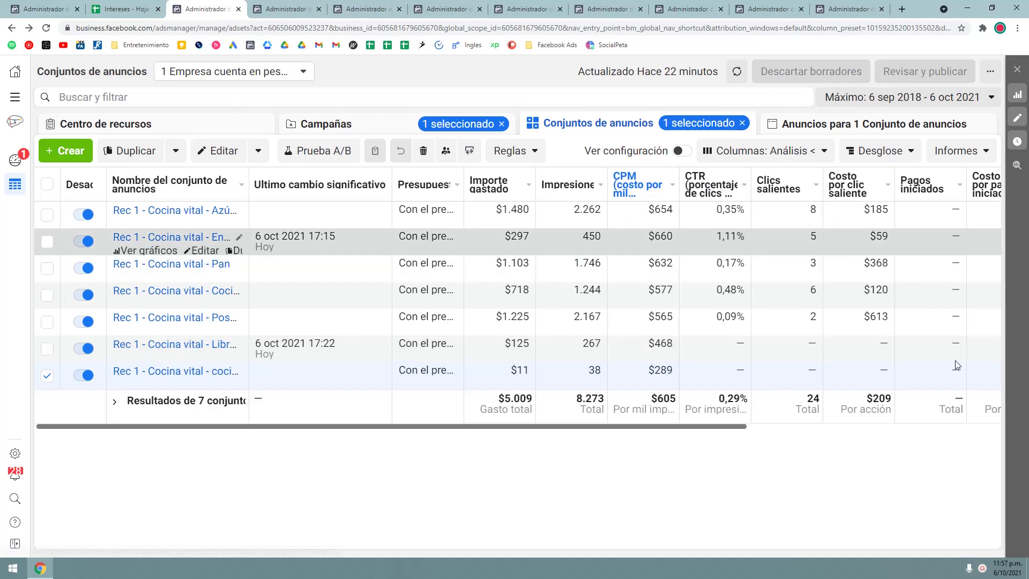
left_click(140, 6)
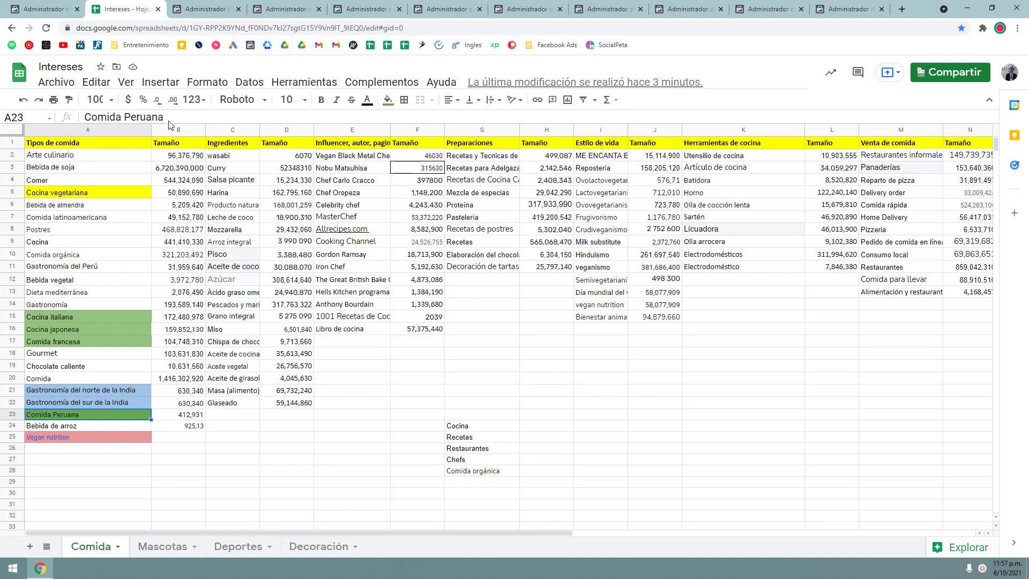
left_click(207, 9)
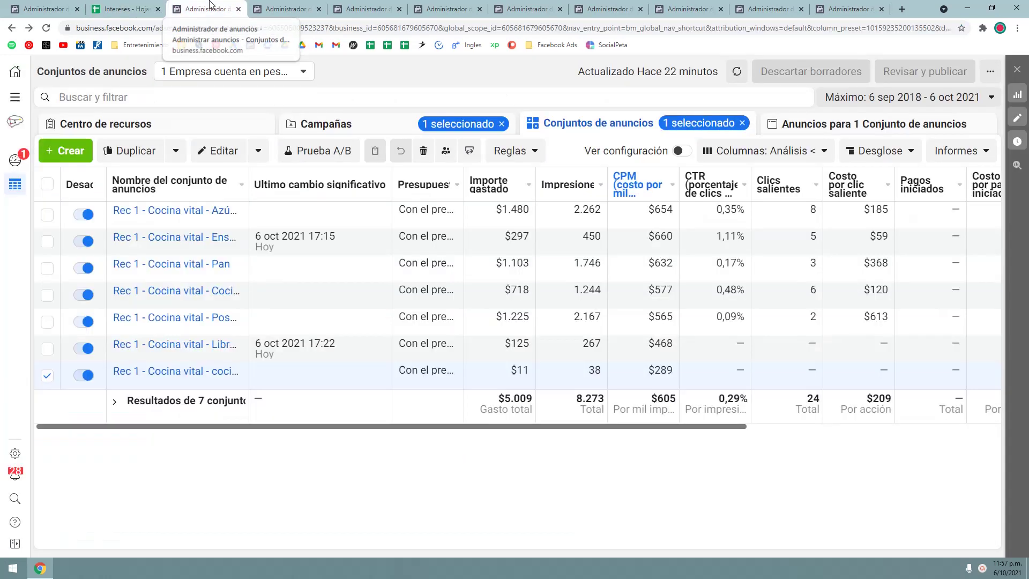
left_click(139, 6)
Go through the Italian, Japanese, French and Peruvian food interests once more as related cuisine segments
left_click(70, 314)
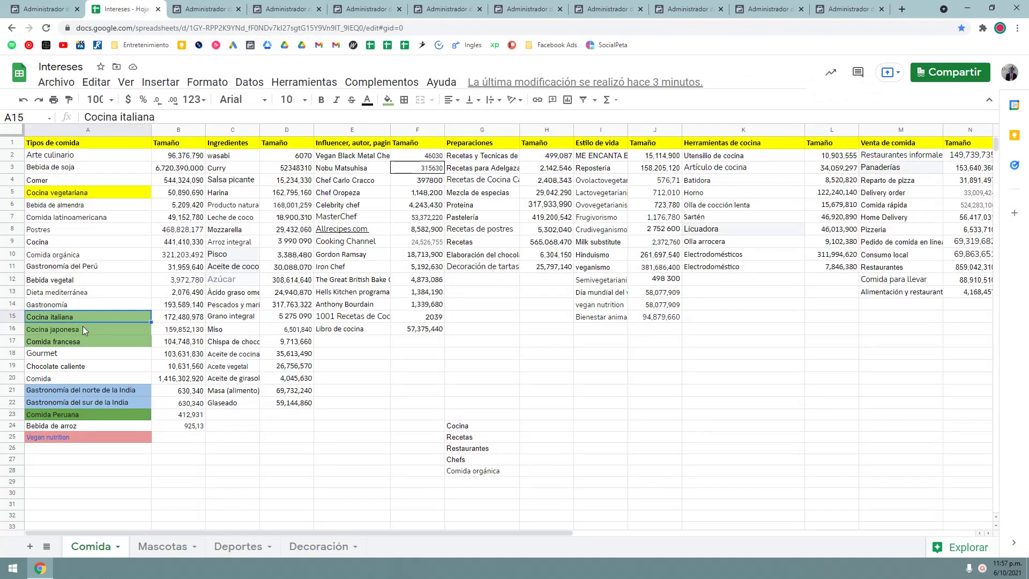
left_click(83, 326)
left_click(62, 318)
left_click(79, 329)
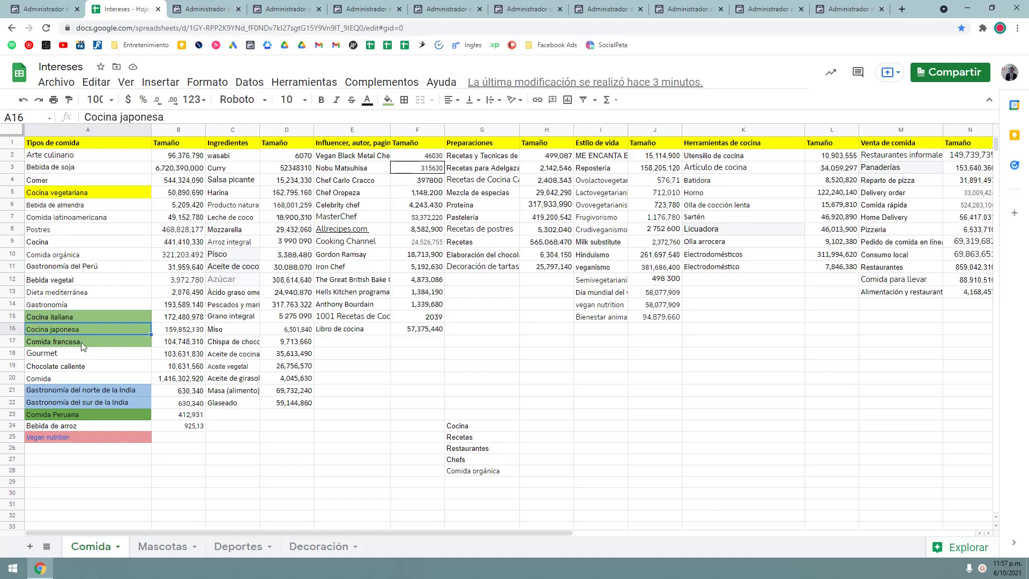
left_click(82, 342)
left_click(93, 415)
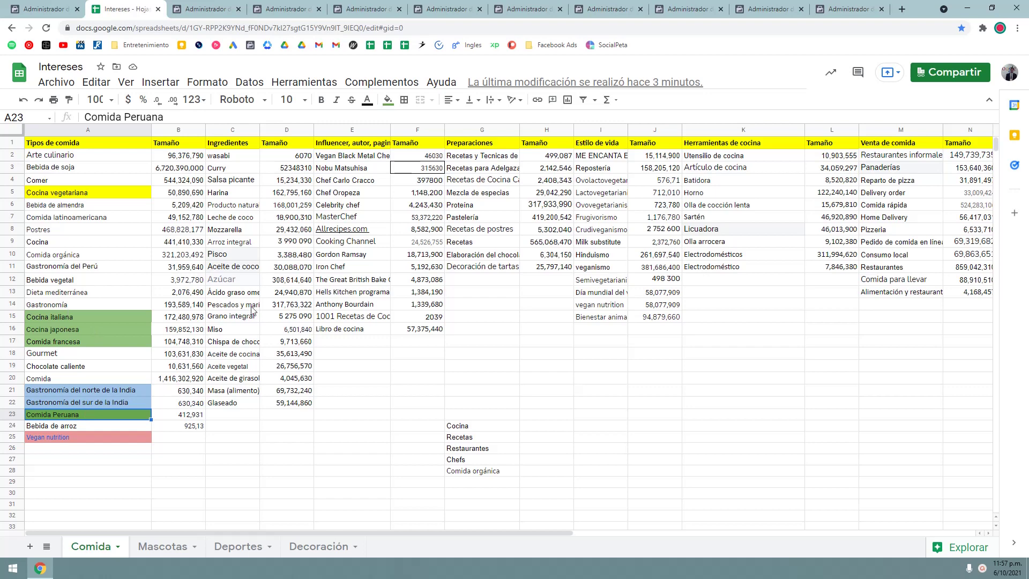
Check the Cocina vital ad sets in Ads Manager and examine Cocina italiana, Cocina japonesa and Comida Peruana in the Intereses spreadsheet
left_click(203, 8)
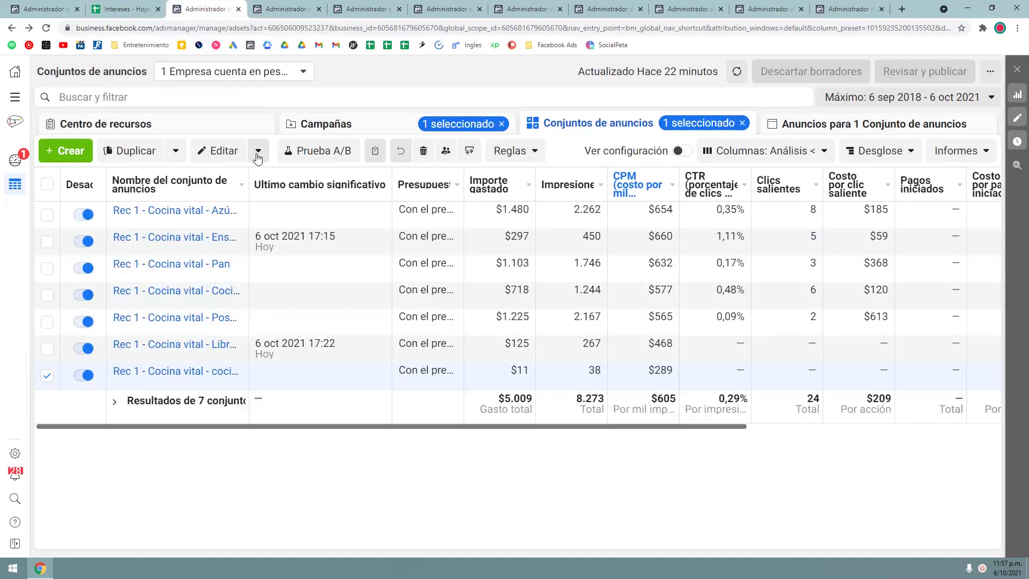
left_click(135, 8)
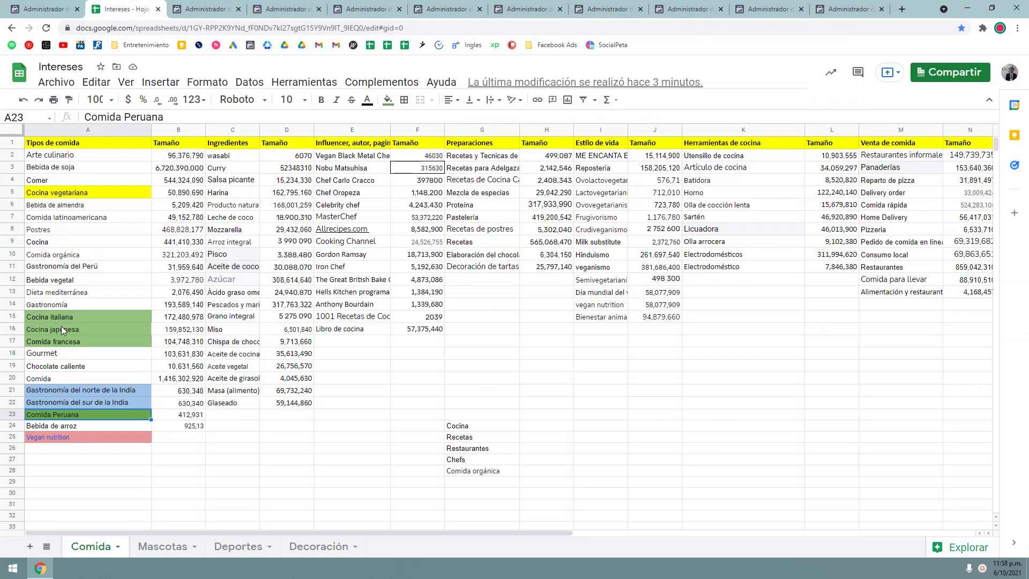
left_click(93, 317)
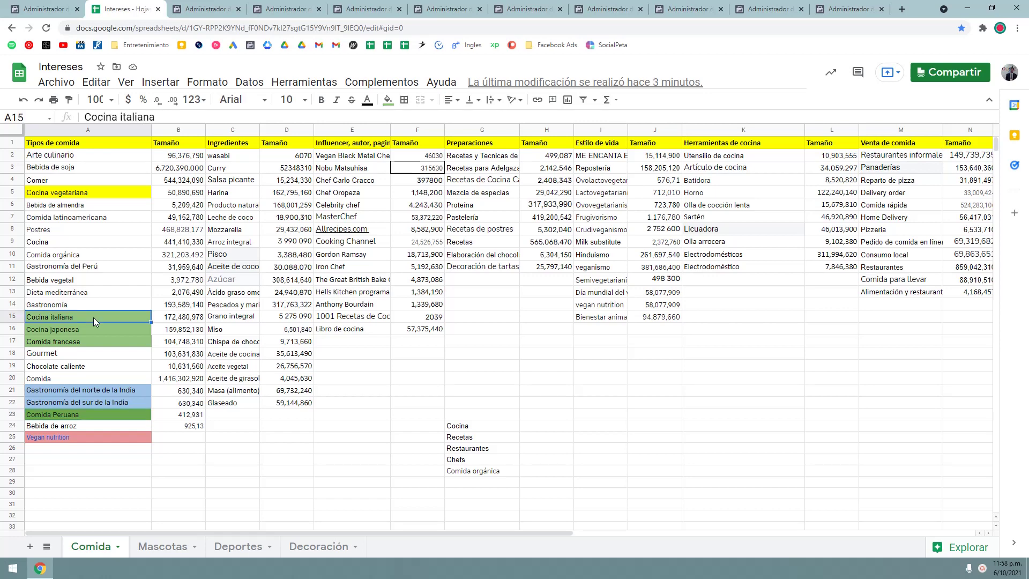
left_click(93, 331)
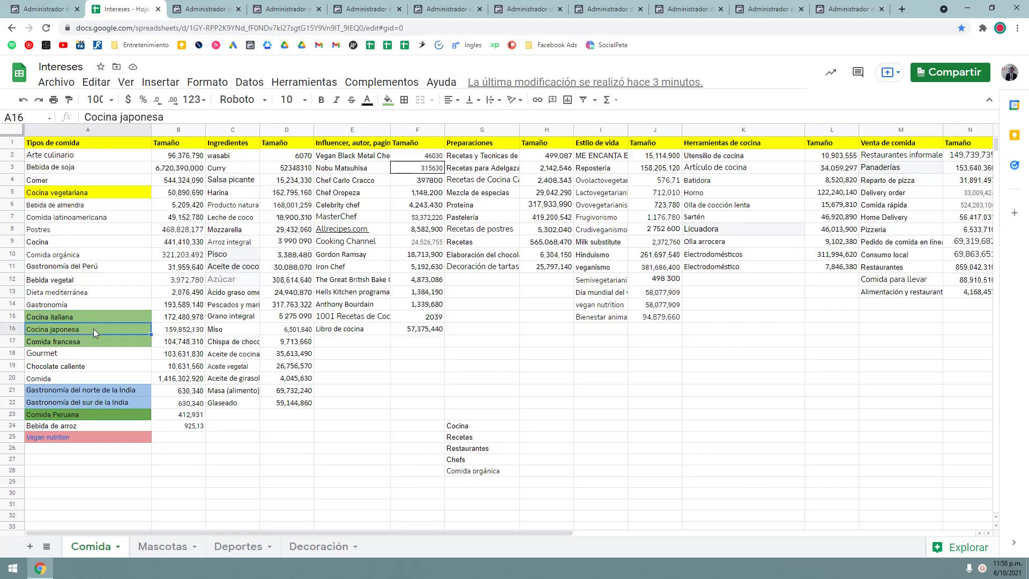
left_click(105, 414)
Compare the Cocina vital ad sets with the Intereses list and view the hindú interest video ads in the dollar account
left_click(220, 11)
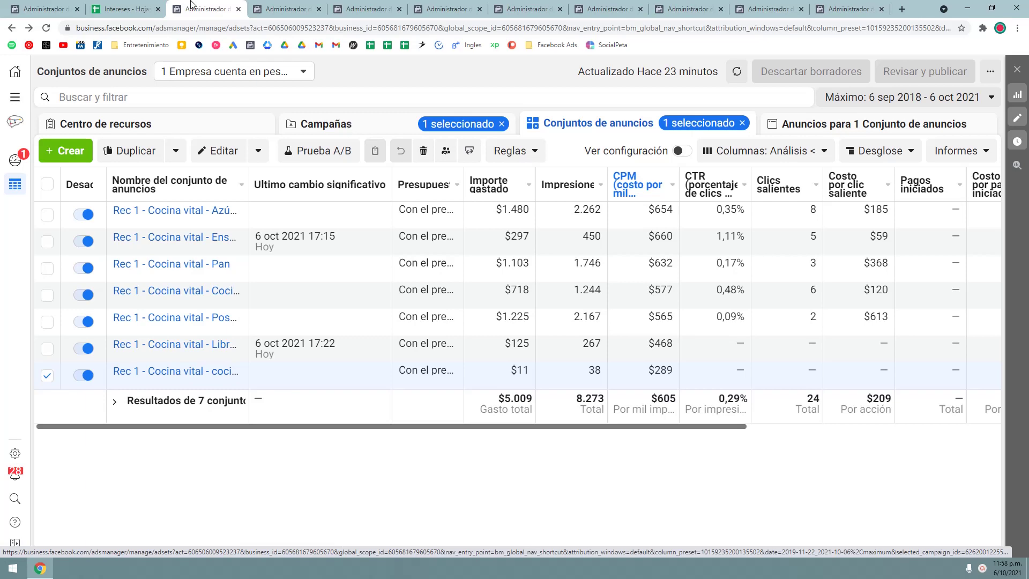
left_click(126, 8)
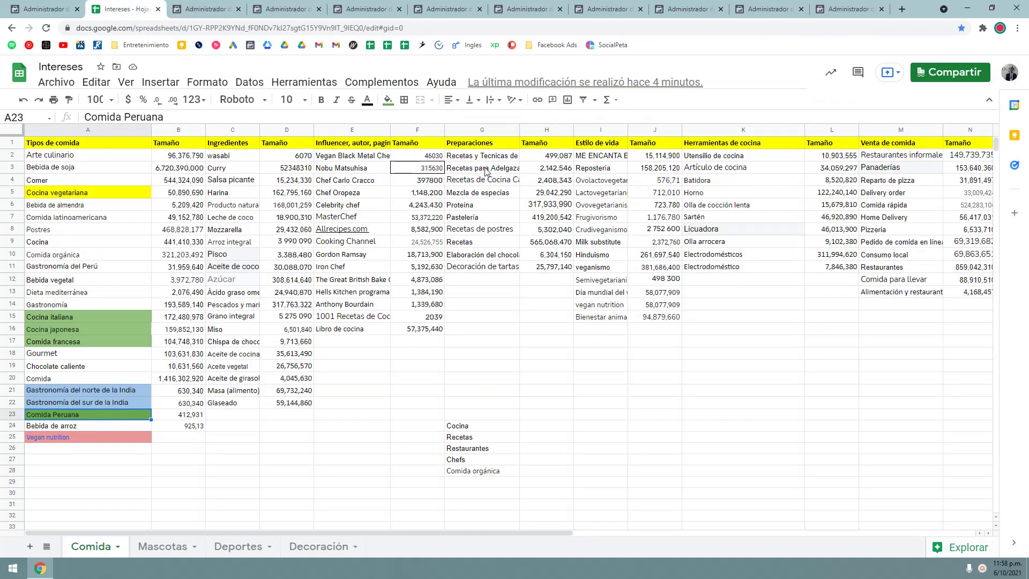
left_click(209, 9)
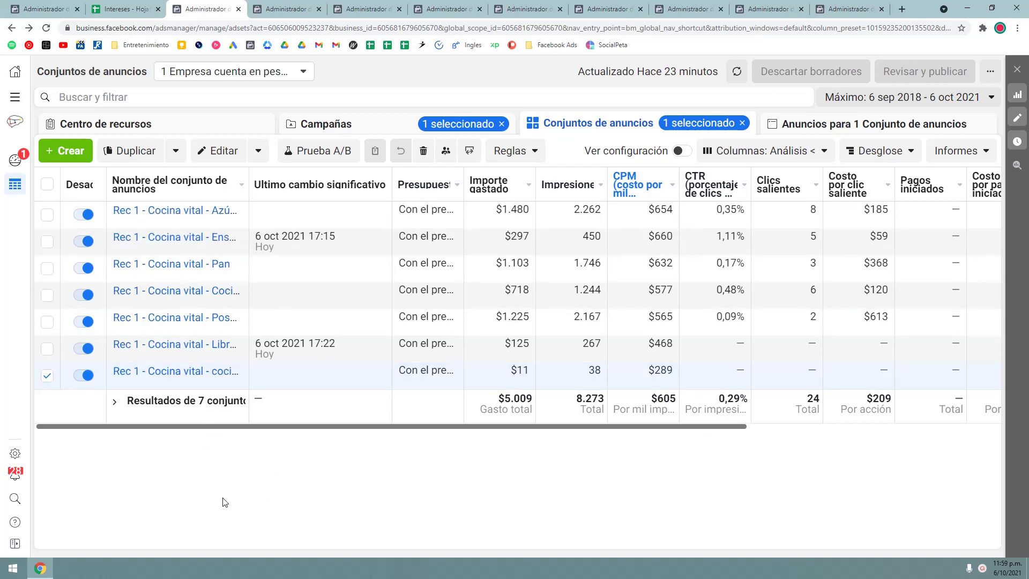
left_click(48, 4)
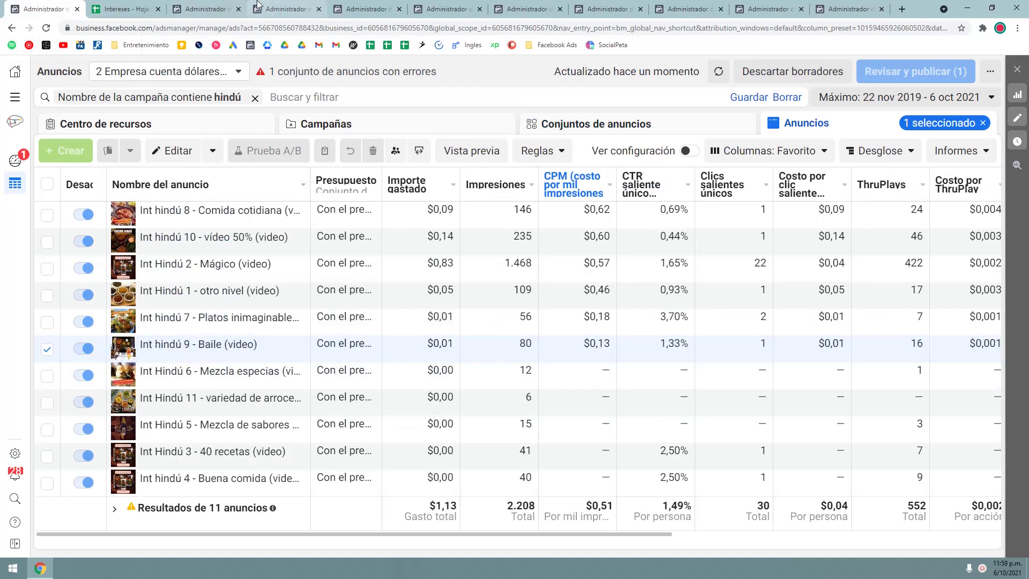
Examine the CPM of the Cocina vital - cocina vegetariana ad set in the peso account
left_click(211, 8)
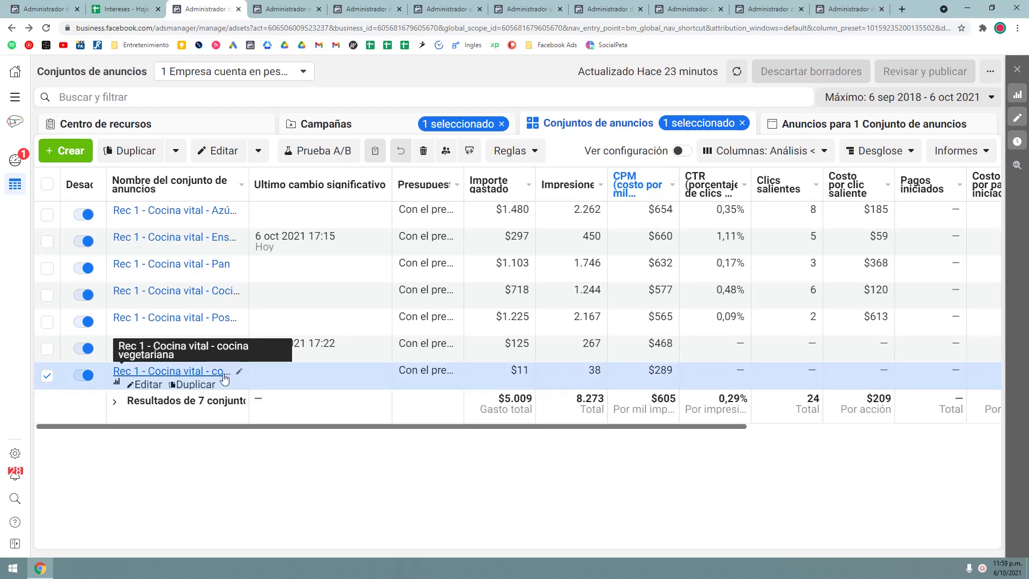
left_click_drag(649, 372, 674, 372)
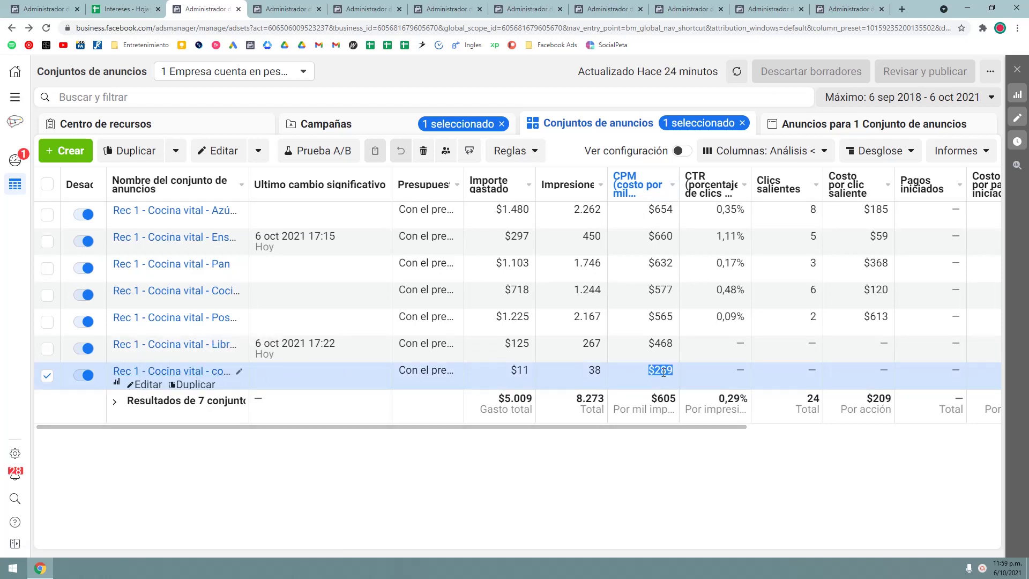
left_click(657, 372)
left_click_drag(674, 371, 648, 371)
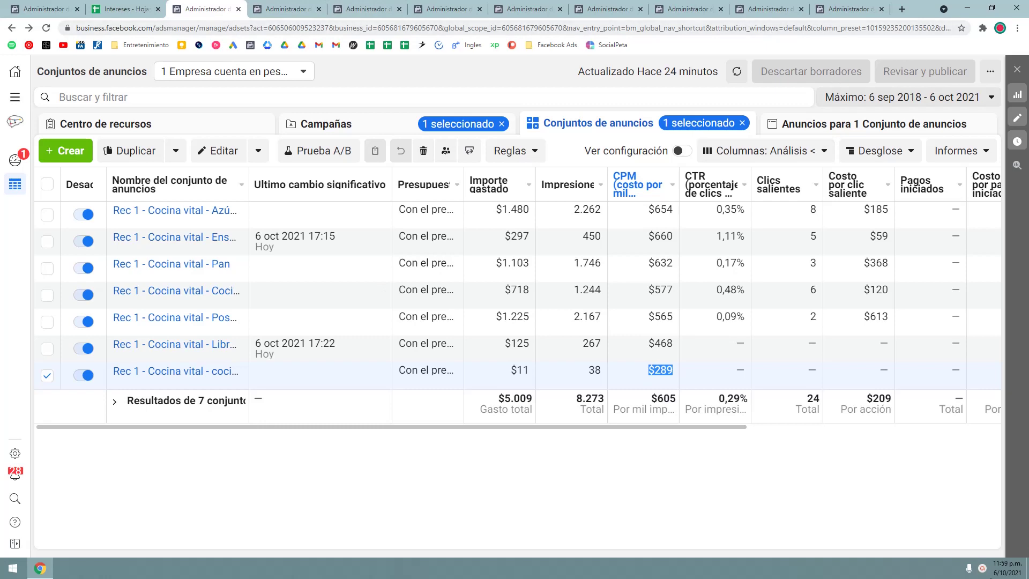
Review the Con 1 - Cocina vital ads and compare the Cocina vital ad sets with the hindú interest video ads
left_click(289, 7)
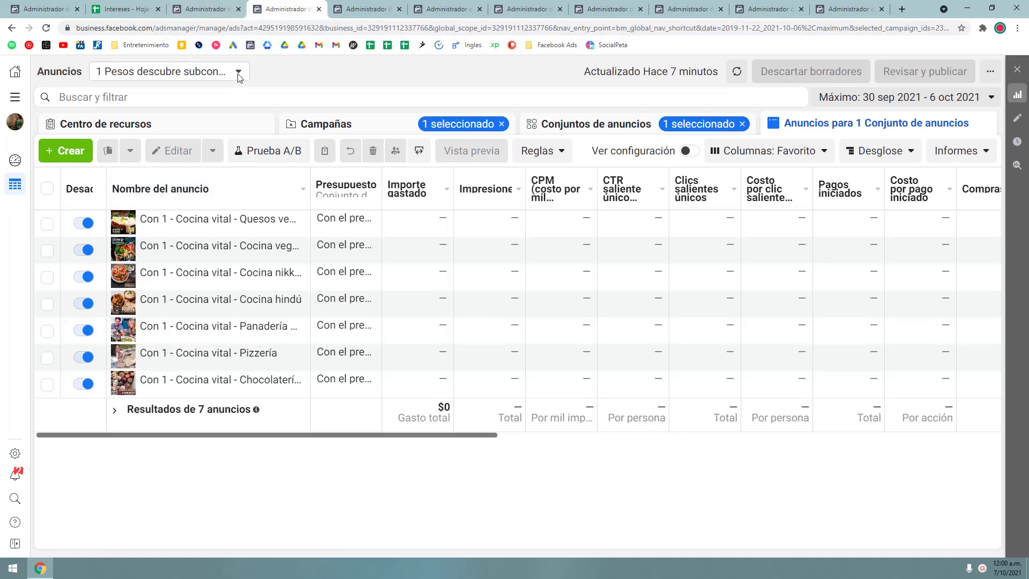
left_click(224, 6)
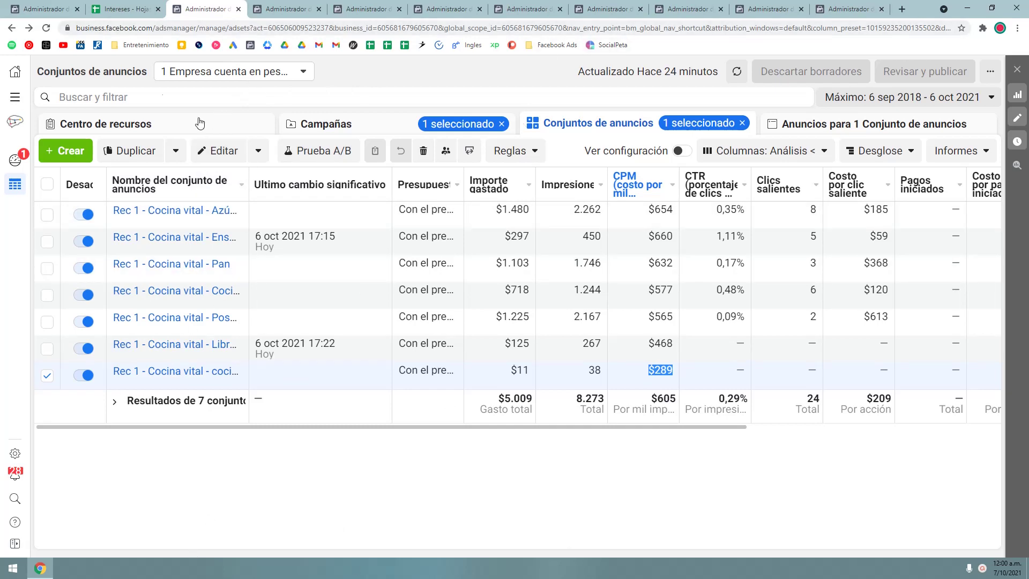
left_click(36, 5)
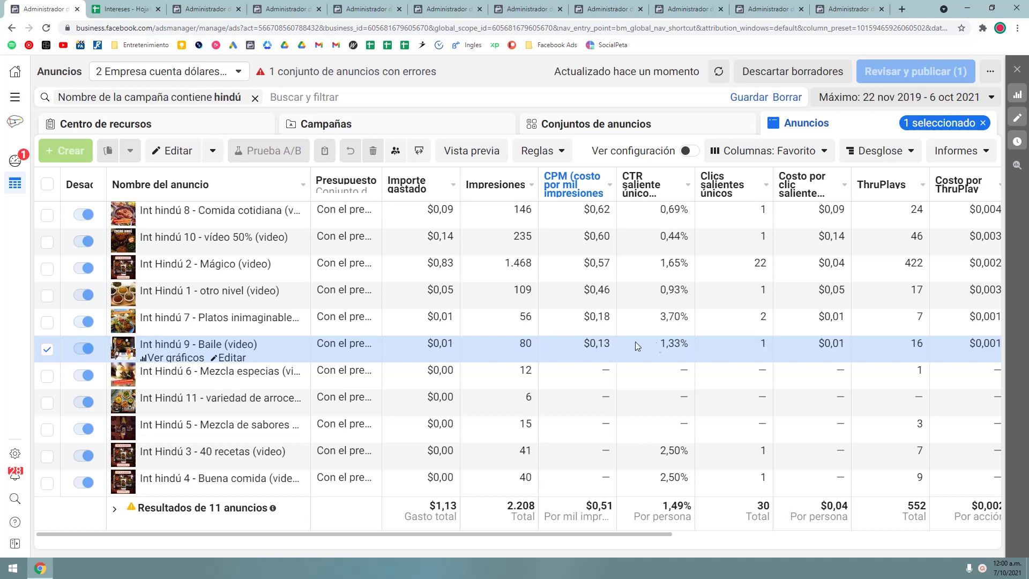
left_click(204, 5)
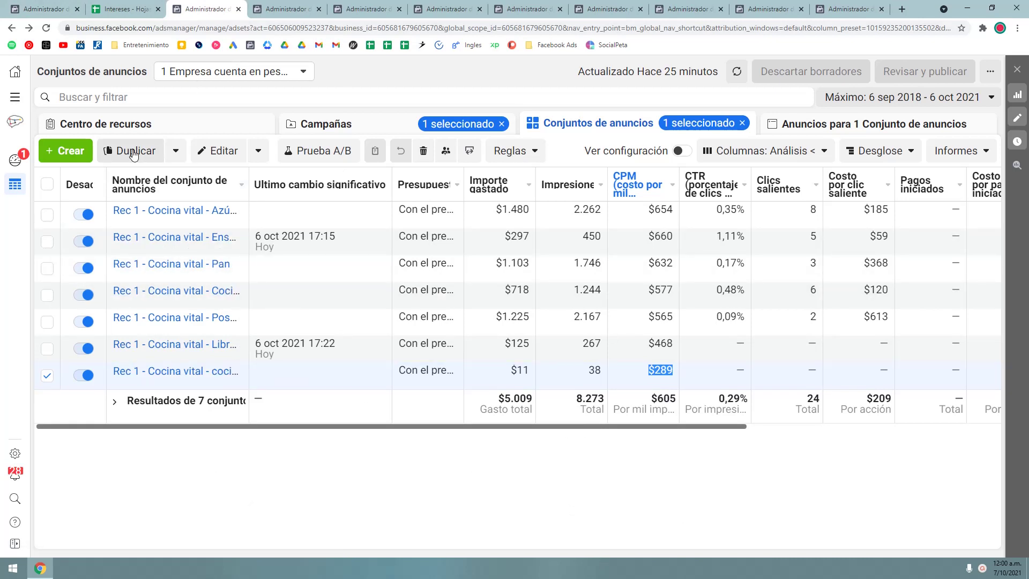
left_click(53, 9)
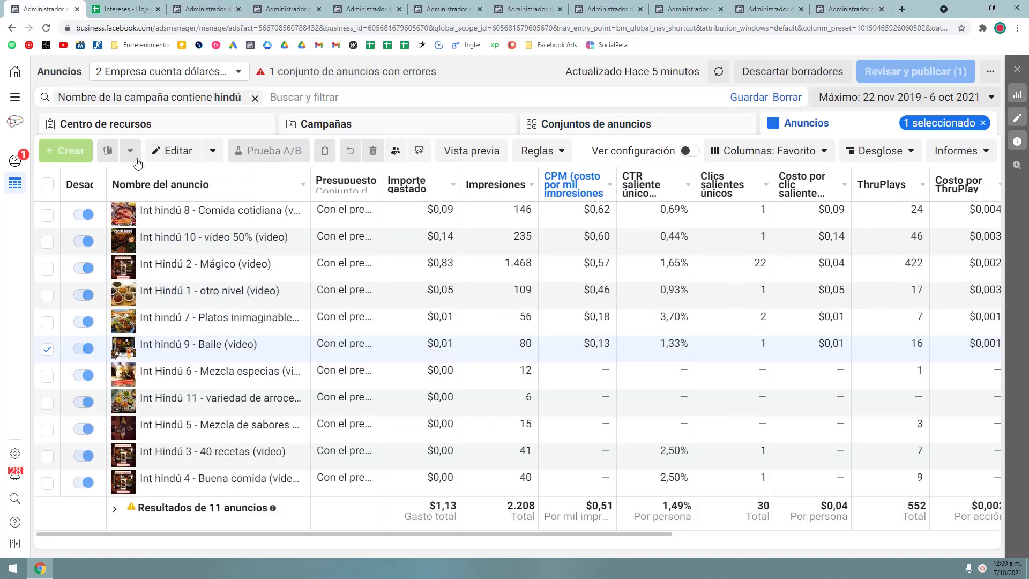
Return to the Intereses spreadsheet and examine the Cocina italiana and Comida francesa interests
left_click(128, 9)
left_click(61, 316)
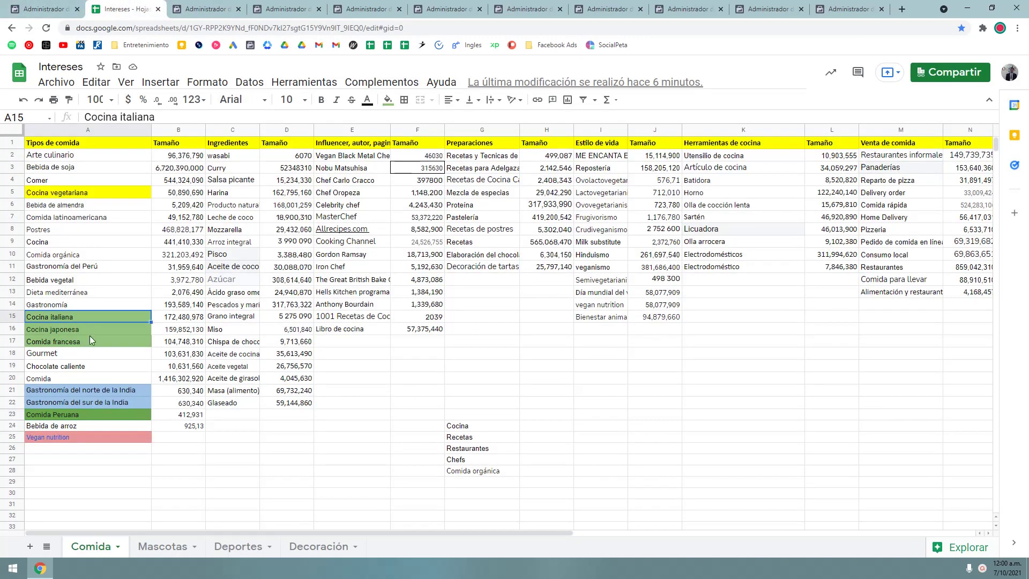
left_click(89, 338)
left_click(66, 315)
Compare the Cocina vital ad sets and Con 1 - Cocina vital ads with the Con hindú 2 conversion ads in Ads Manager
left_click(201, 4)
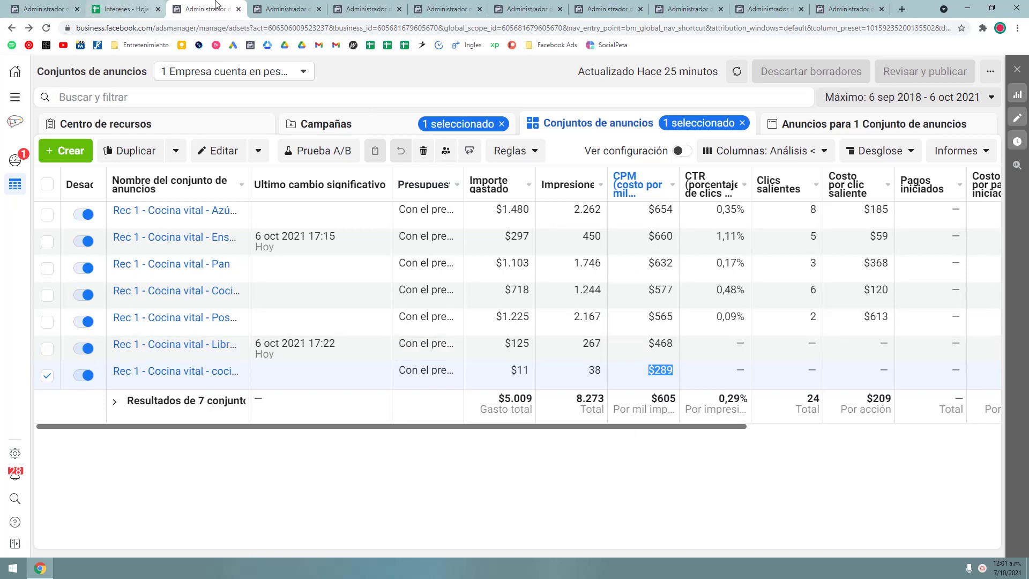
left_click(290, 9)
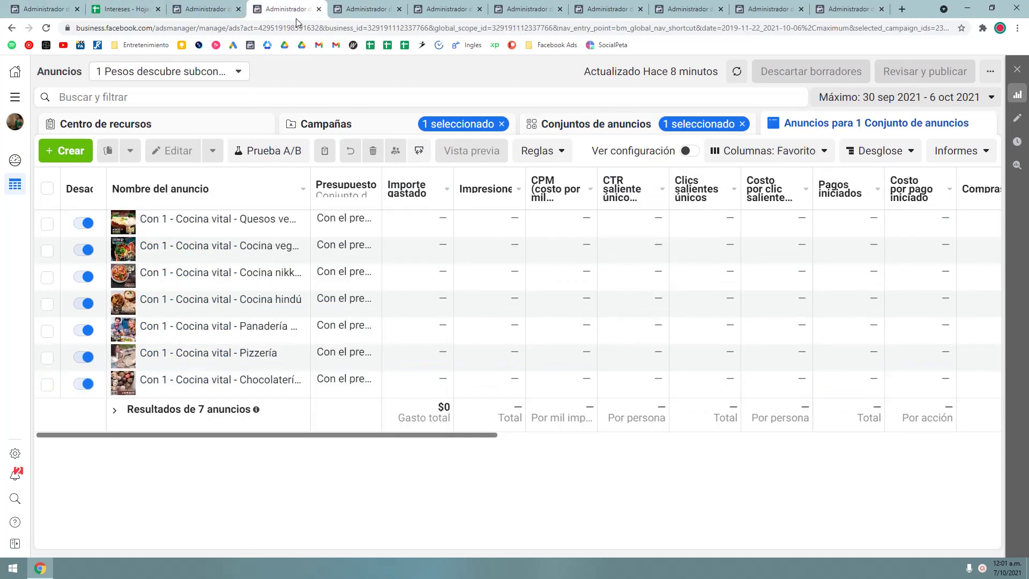
left_click(218, 7)
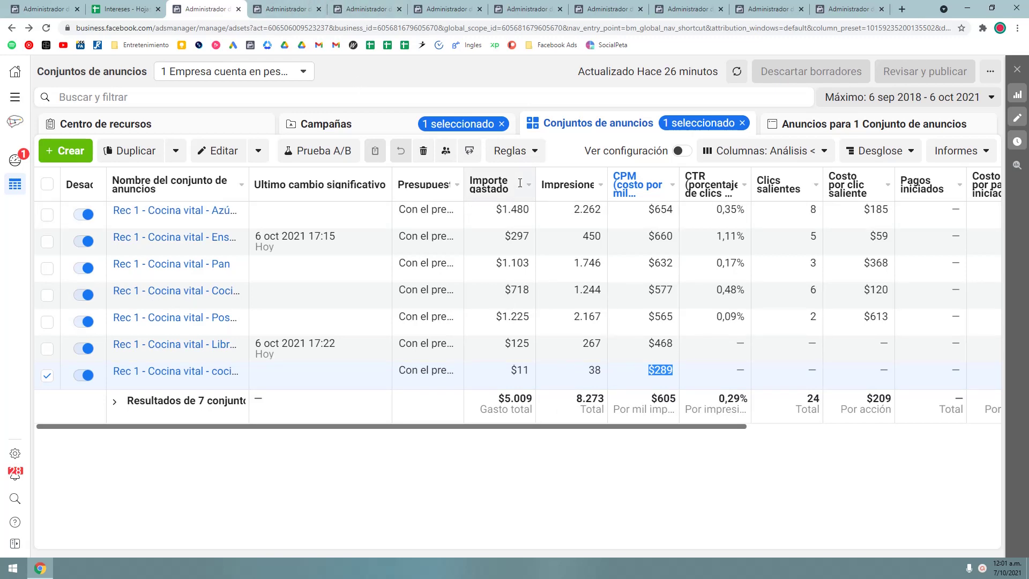
left_click(352, 6)
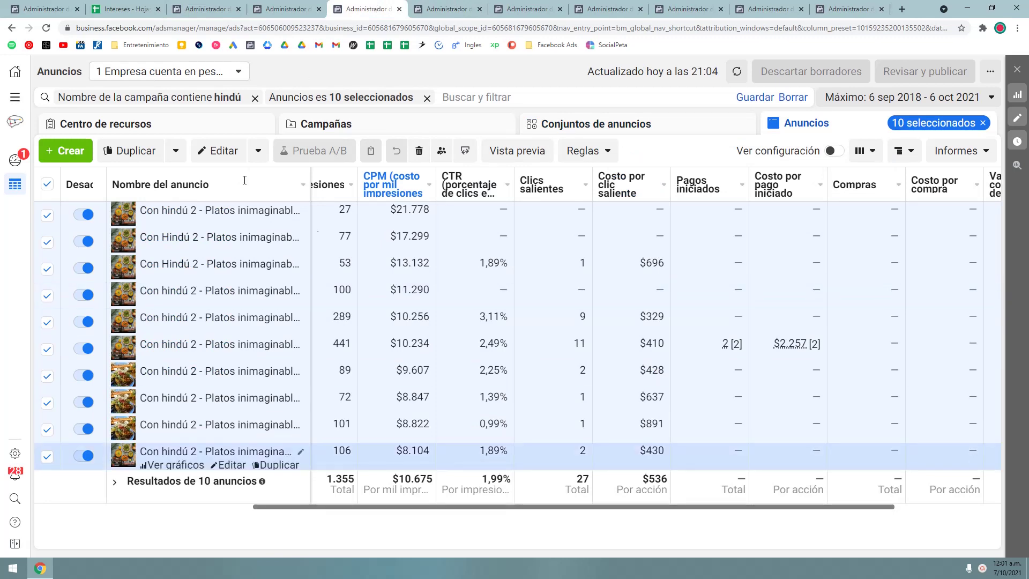
left_click(294, 6)
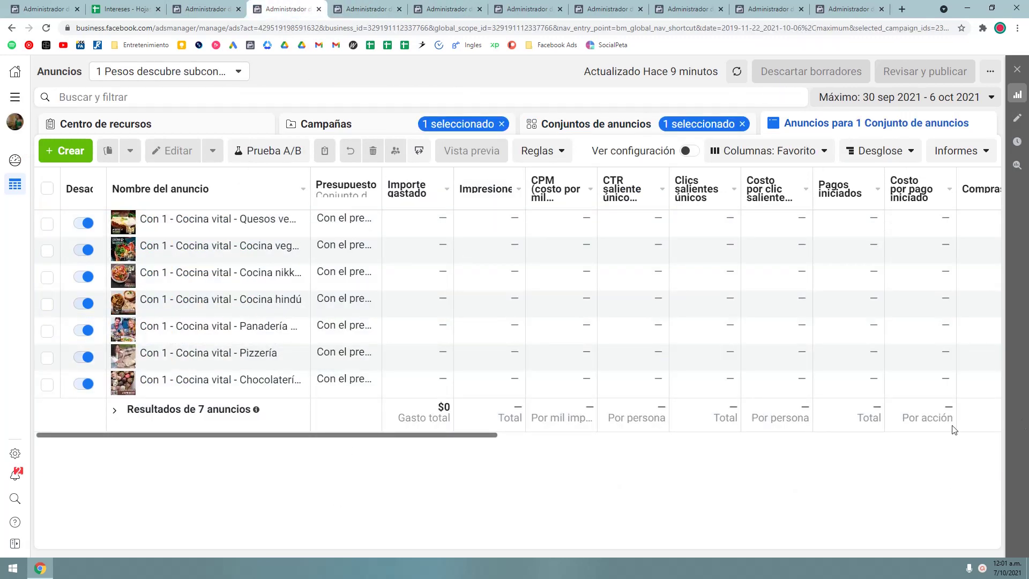
left_click(982, 567)
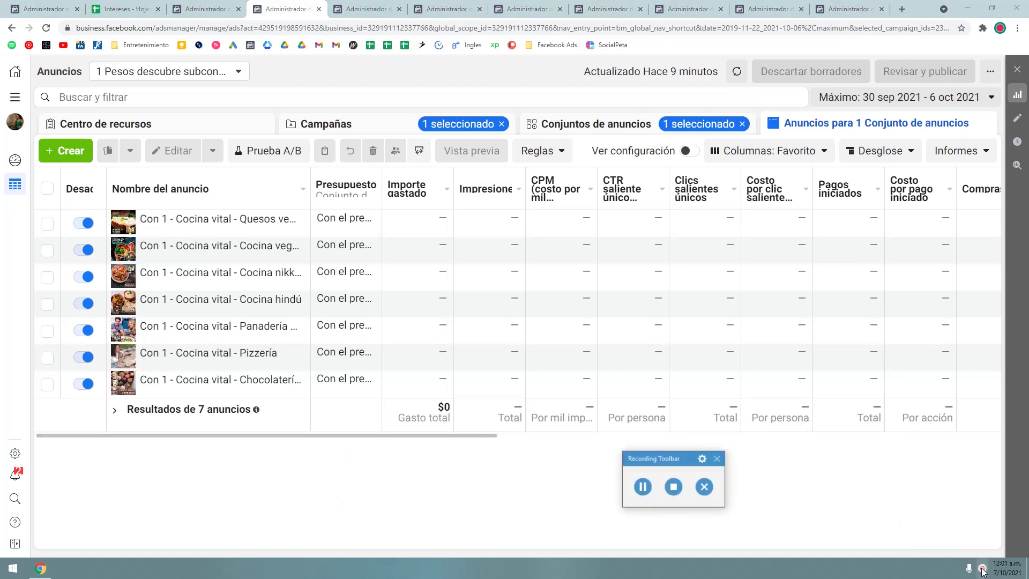